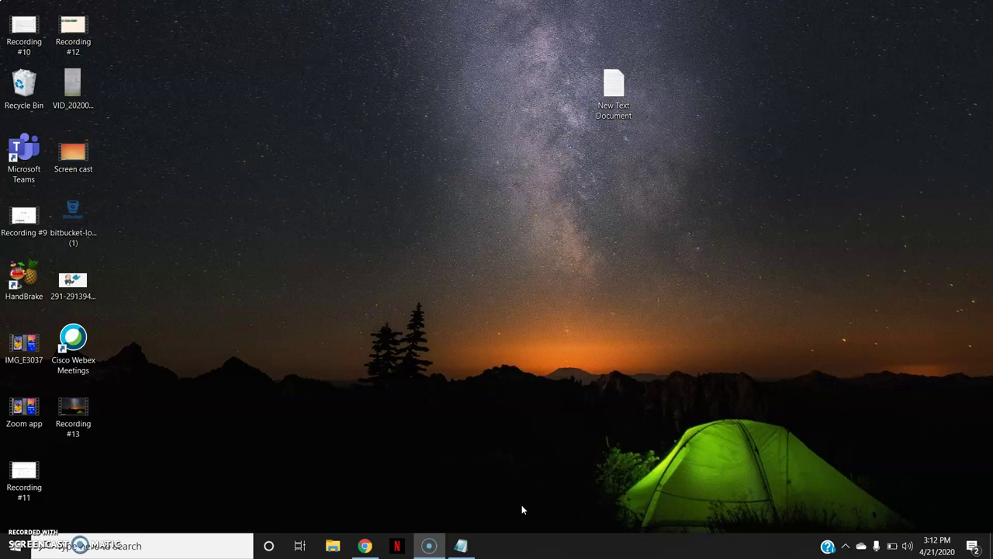
Bring up the Google results for 'crossword labs' in Chrome
left_click(365, 545)
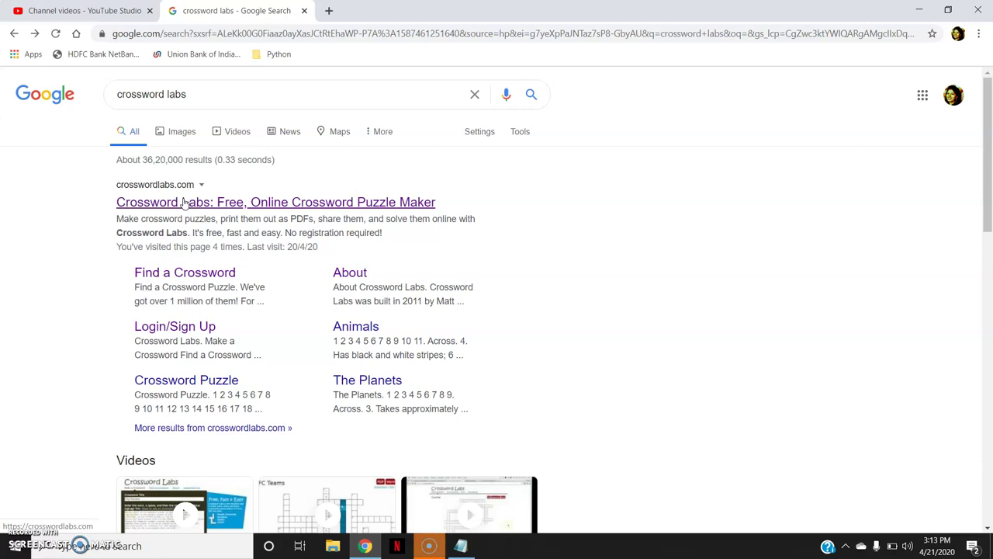
Open the Crossword Labs site, visit Login/Sign Up, then return to Make a Crossword
left_click(184, 203)
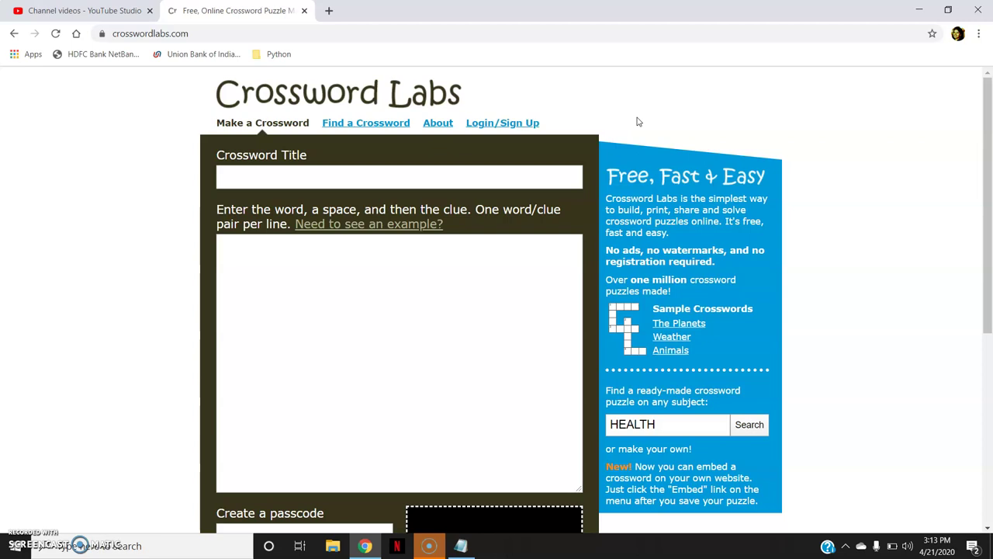
left_click(536, 122)
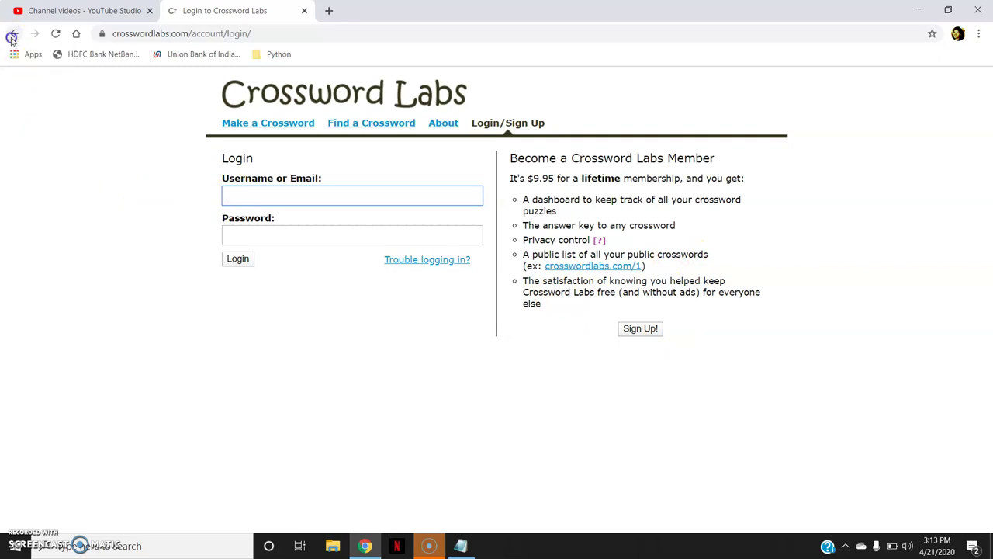
left_click(14, 34)
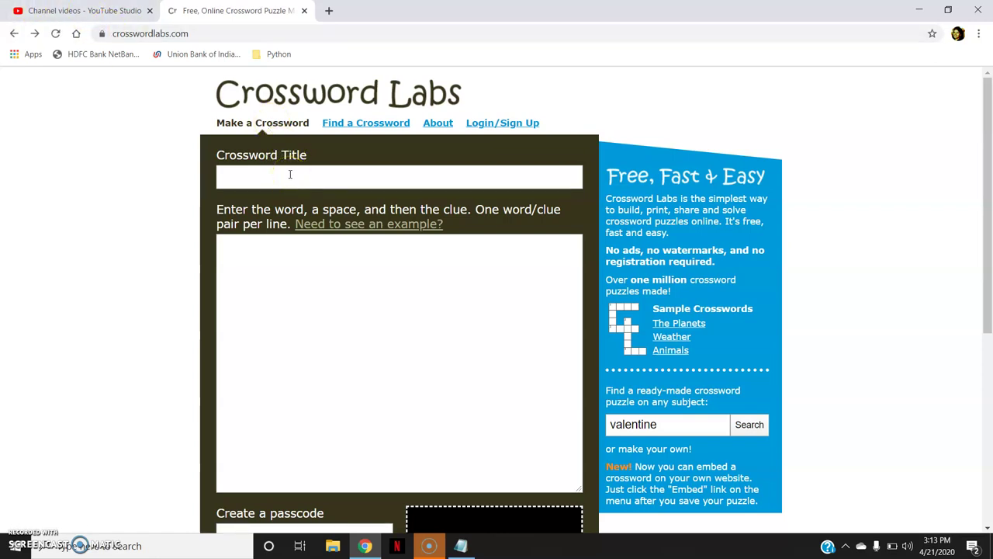
Click into the crossword title field and the word/clue box
left_click(309, 174)
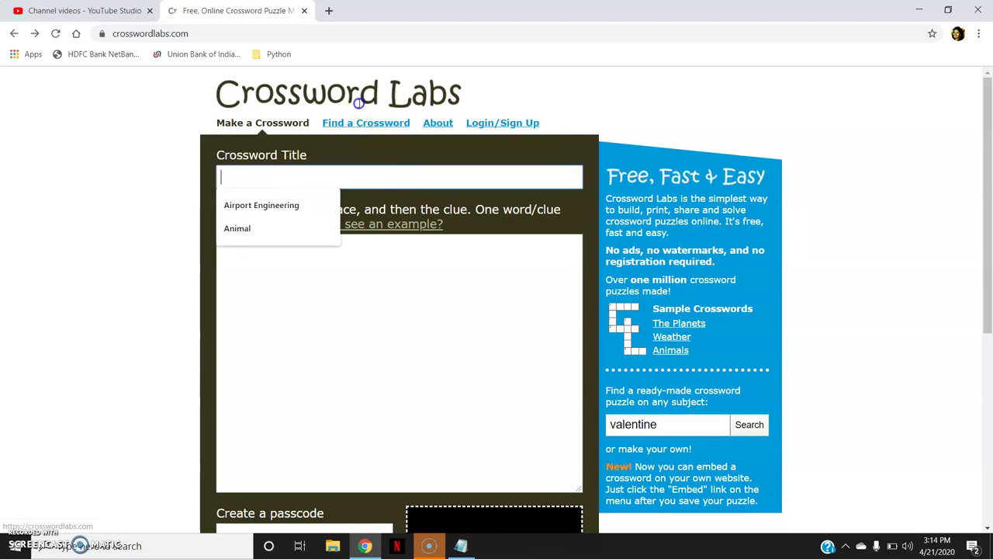
left_click(379, 170)
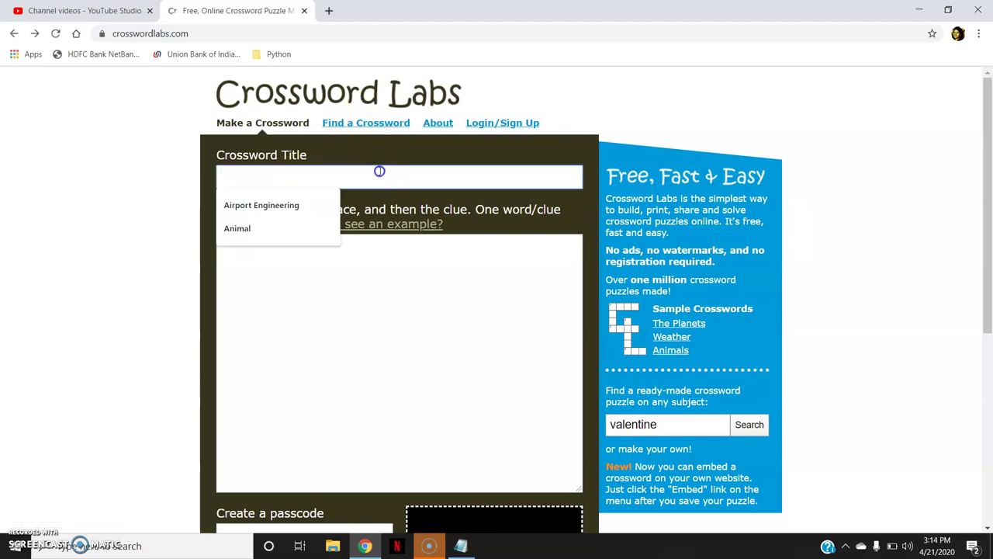
left_click(296, 284)
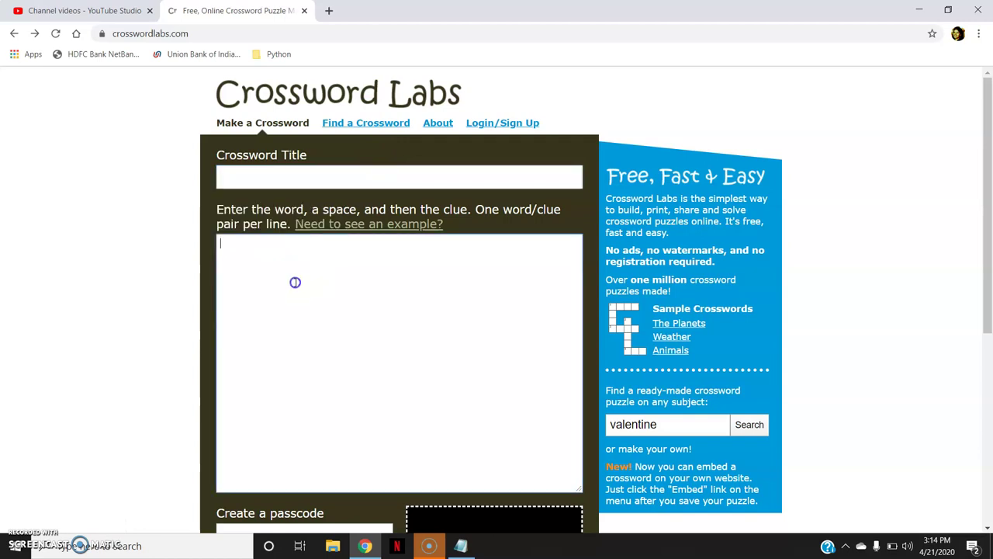
left_click(377, 124)
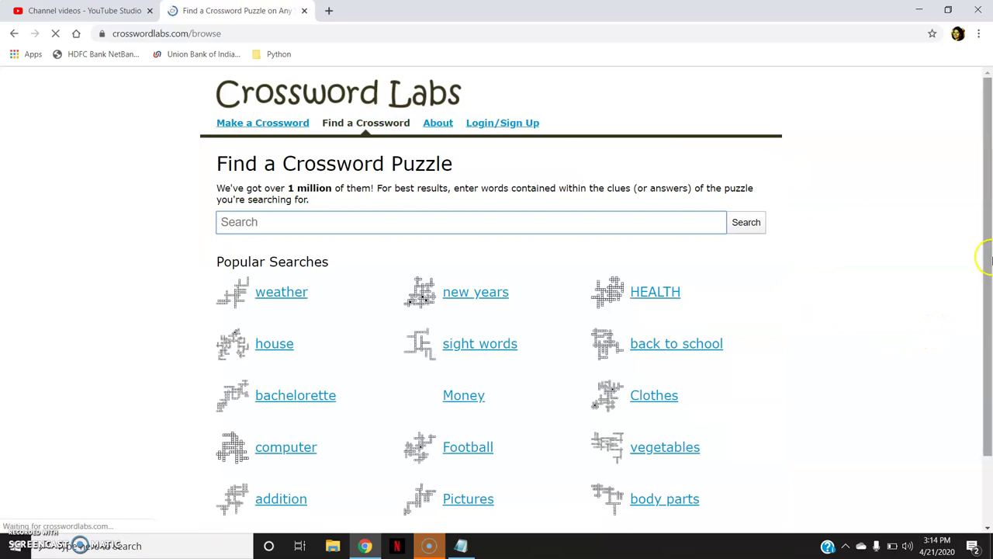
left_click_drag(989, 245, 989, 267)
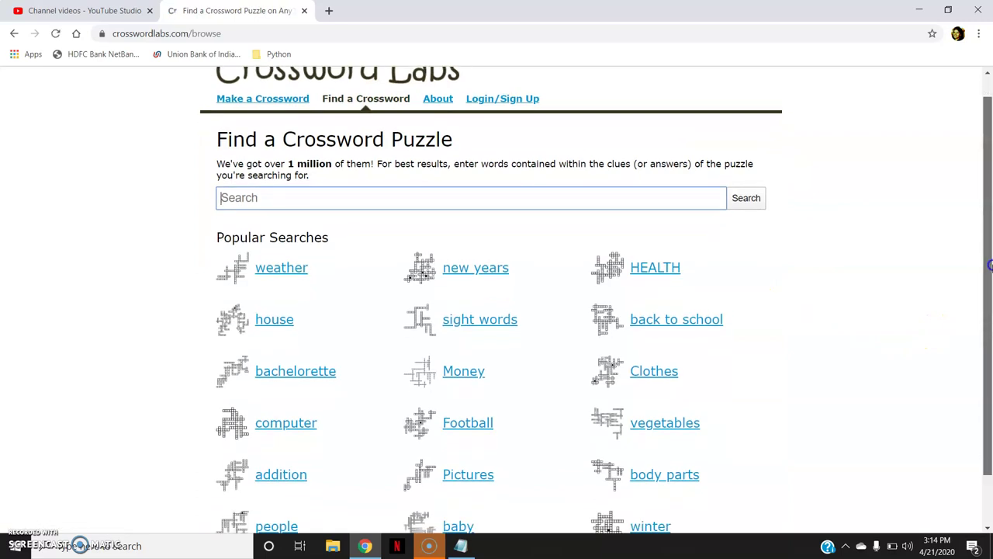
left_click(295, 270)
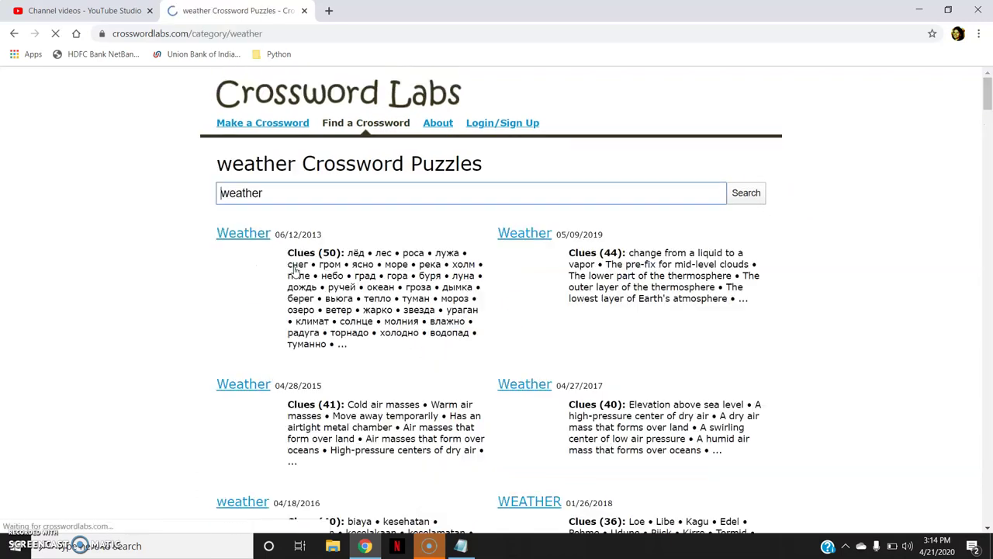
left_click(245, 234)
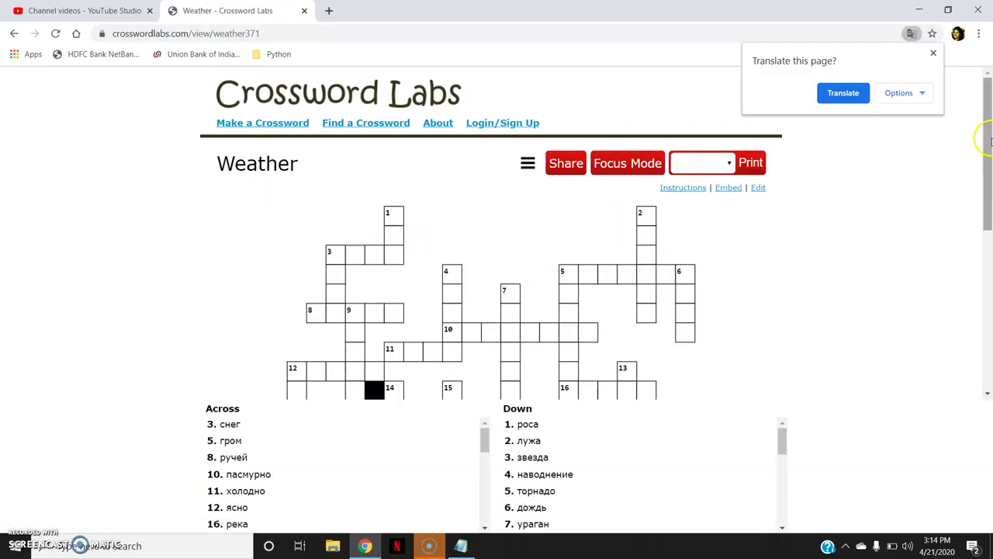
mouse_move(984, 138)
left_mouse_down()
mouse_move(989, 248)
mouse_move(982, 148)
left_mouse_up()
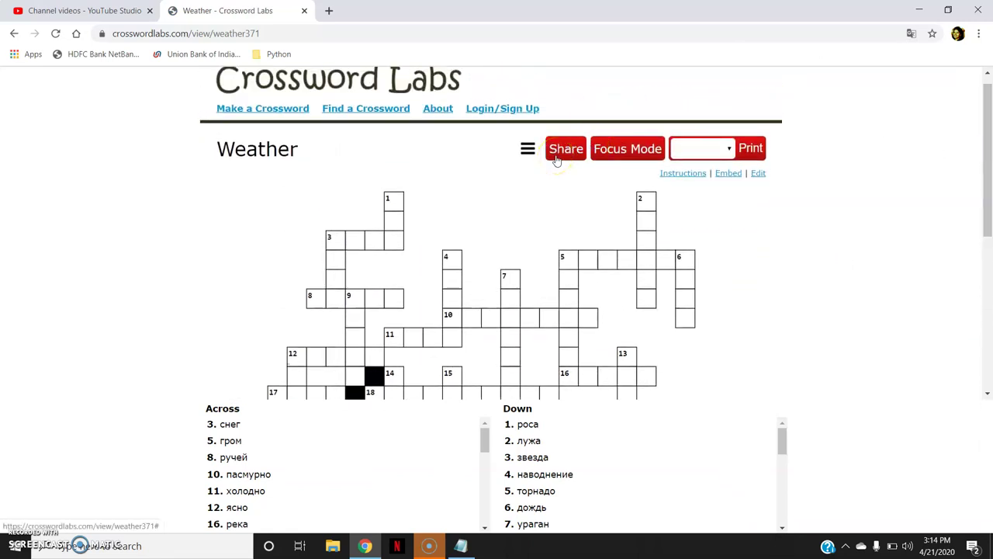
left_click(291, 111)
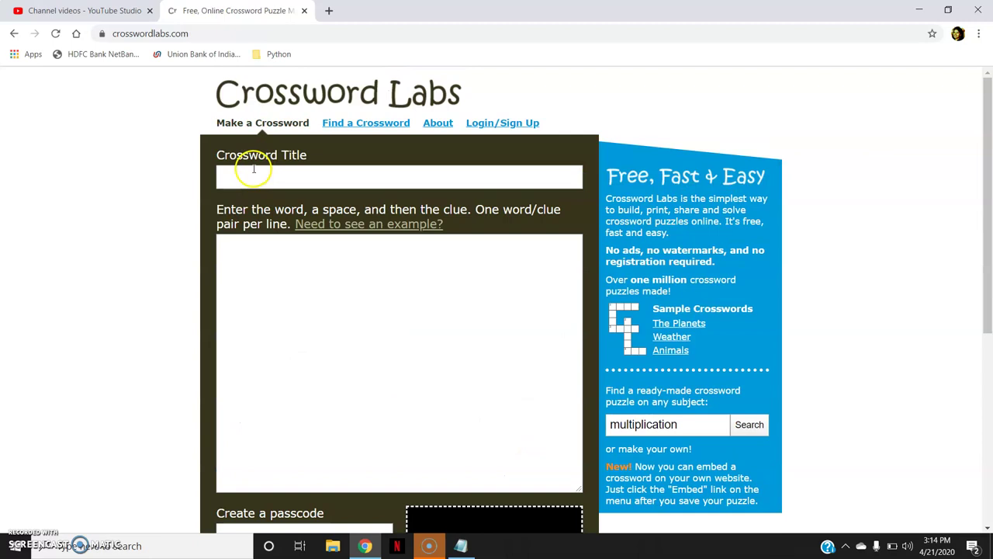
Fill the crossword title with 'Airport Engineering' from the autofill suggestion
left_click(253, 169)
left_click(262, 204)
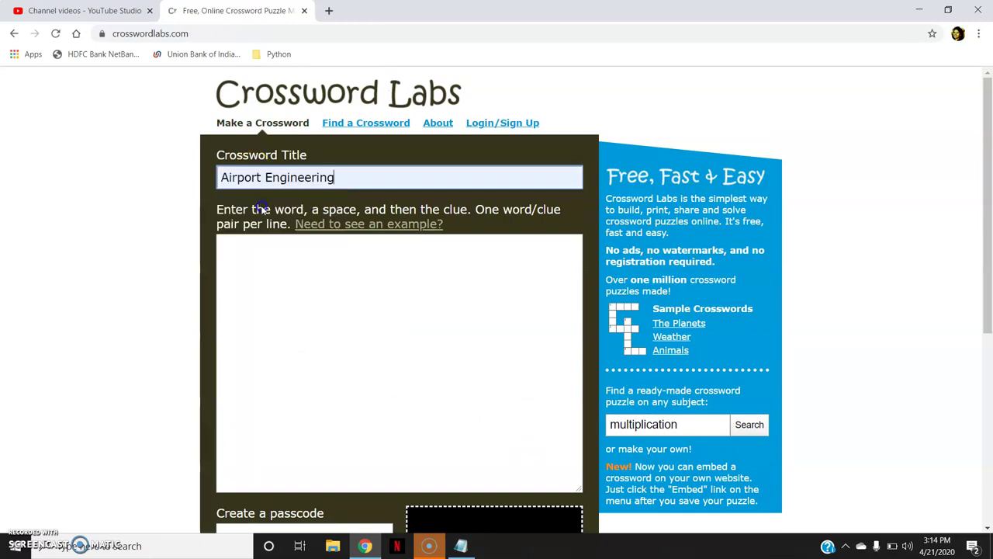
left_click(282, 269)
Load and delete the five example clues, then select the nine airport word/clue lines in Notepad
left_click(361, 225)
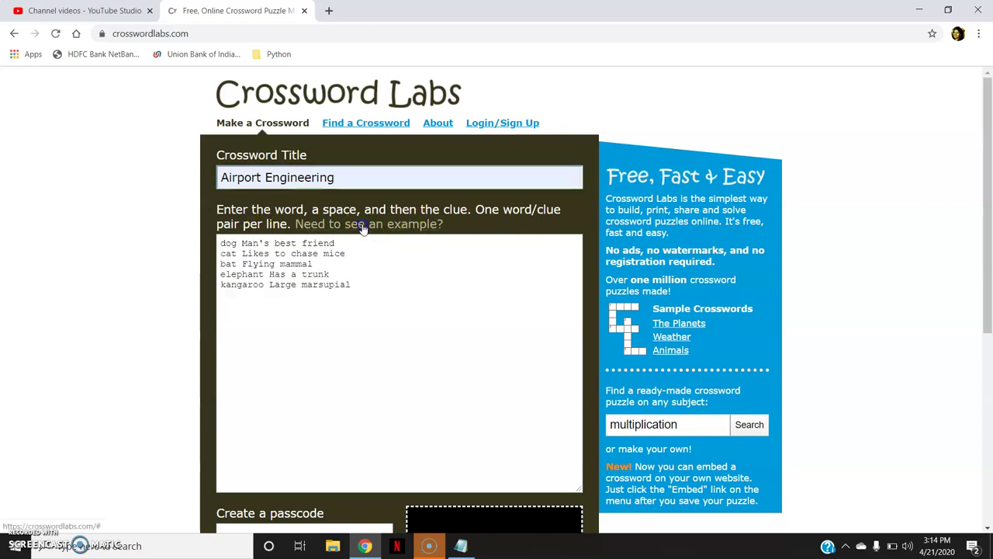
left_click(232, 247)
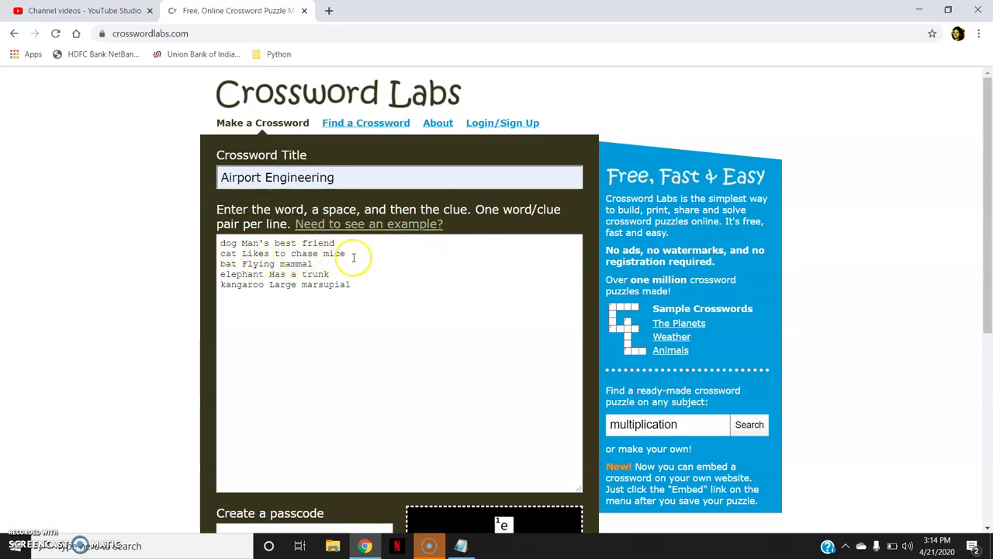
left_click_drag(359, 290, 218, 242)
key("BackSpace")
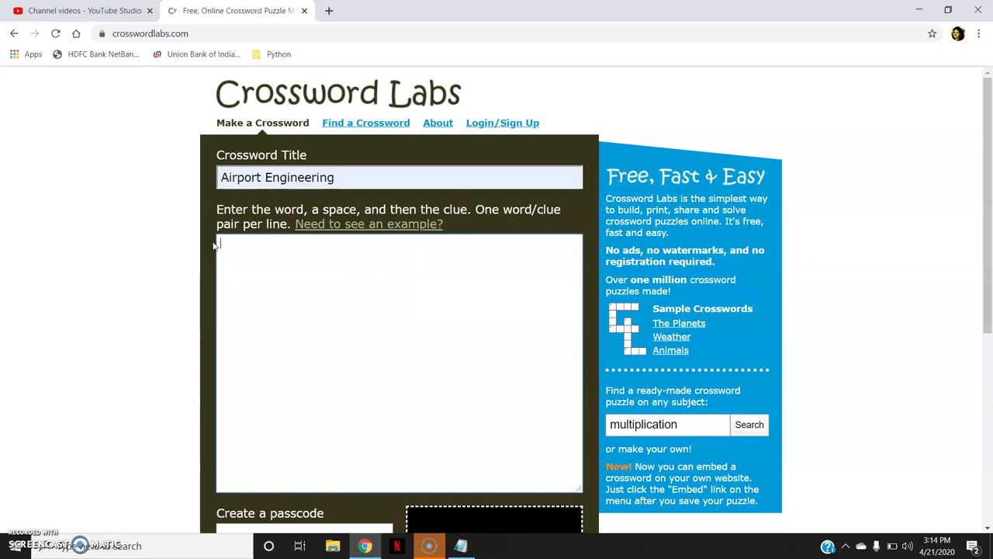
left_click(461, 545)
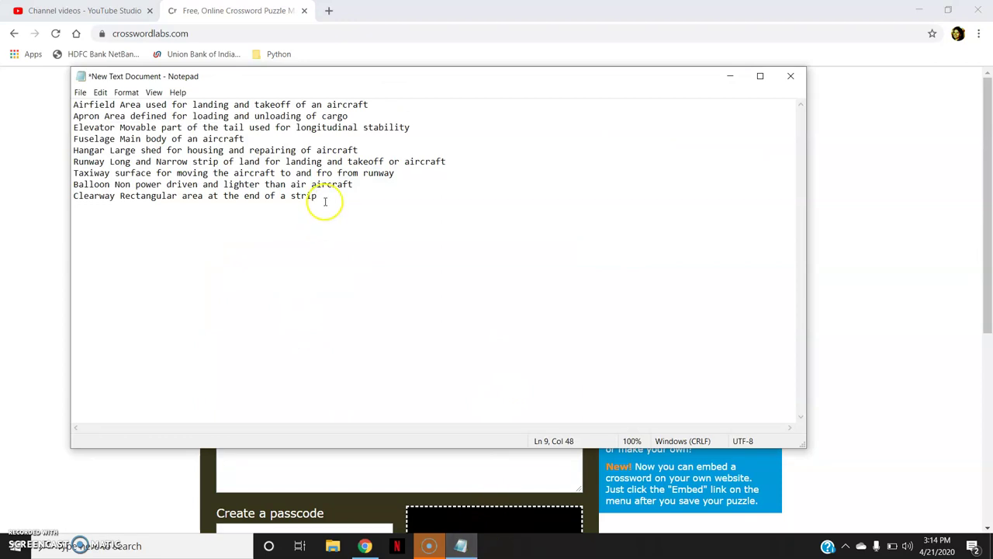
left_click_drag(325, 202, 81, 101)
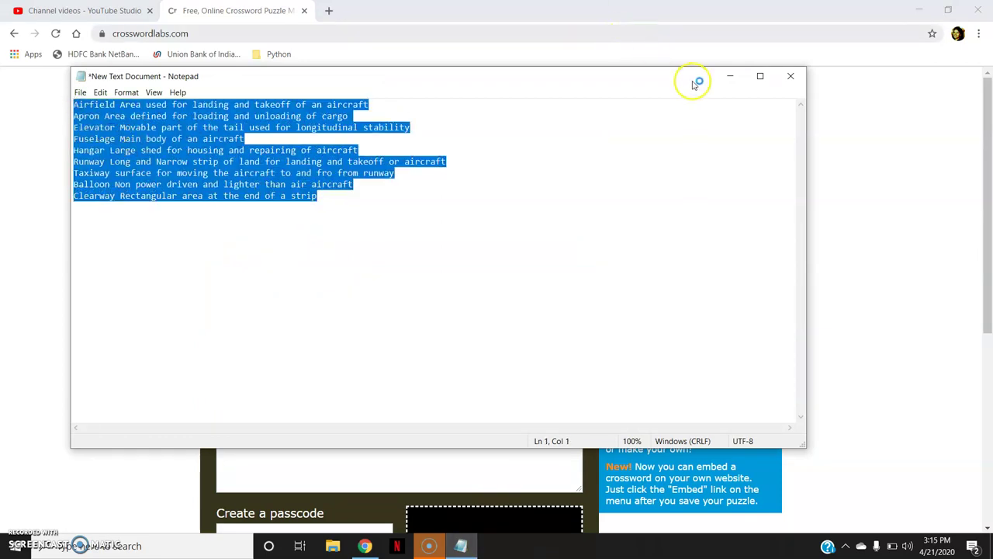
Paste the nine airport word/clue pairs into the clue box
left_click(728, 76)
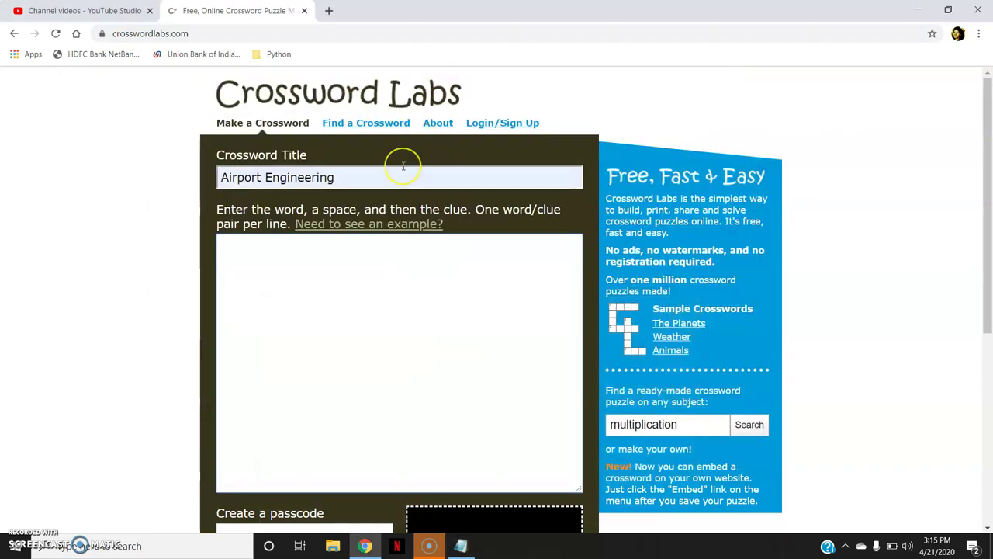
type("Airfield Area used for landing and takeoff of an aircraft Apron Area defined for loading and unloading of cargo Elevator Movable part of the tail used for longitudinal stability Fuselage Main body of an aircraft Hangar Large shed for housing and repairing of aircraft Runway Long and Narrow strip of land for landing and takeoff or aircraft Taxiway surface for moving the aircraft to and fro from runway Balloon Non power driven and lighter than air aircraft Clearway Rectangular area at the end of a strip")
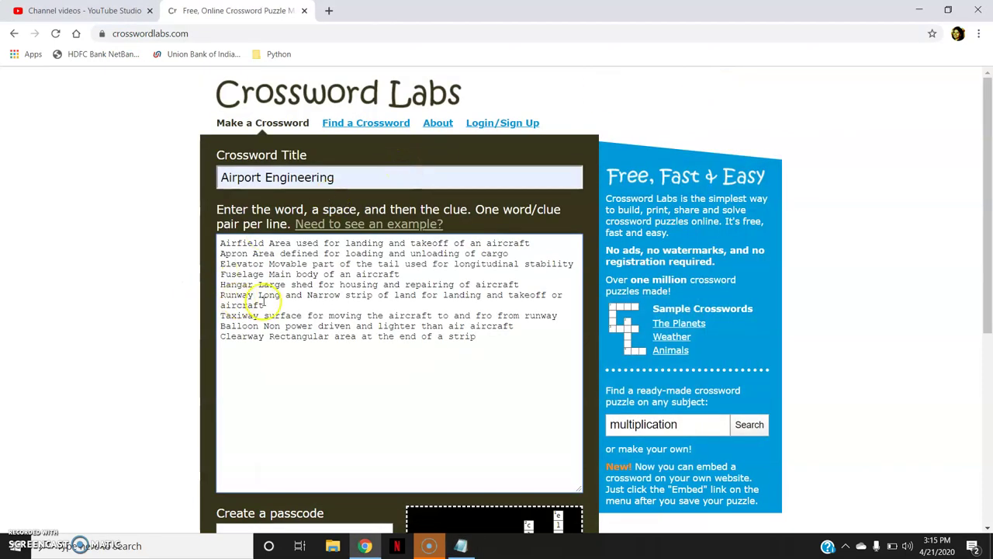
left_click(275, 275)
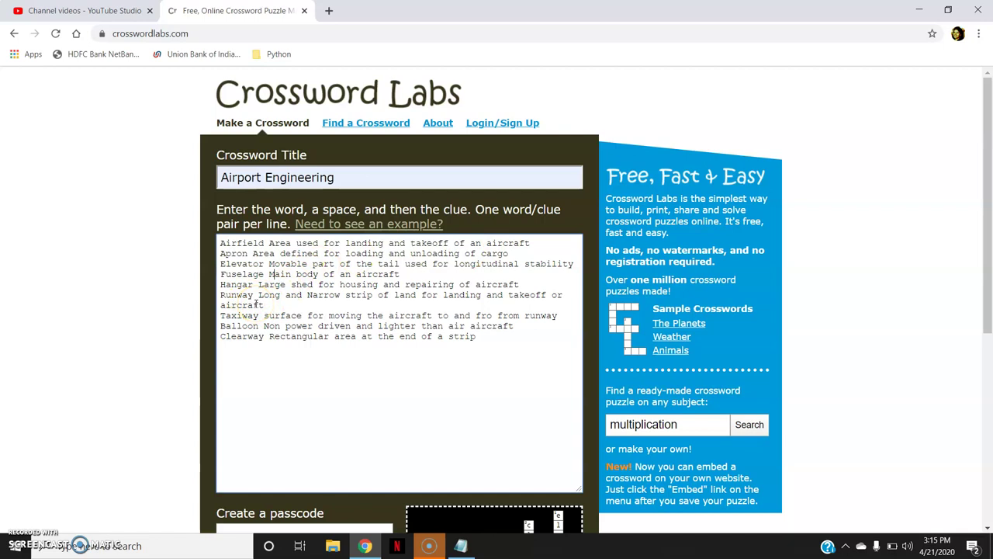
left_click_drag(256, 304, 297, 402)
left_click(297, 401)
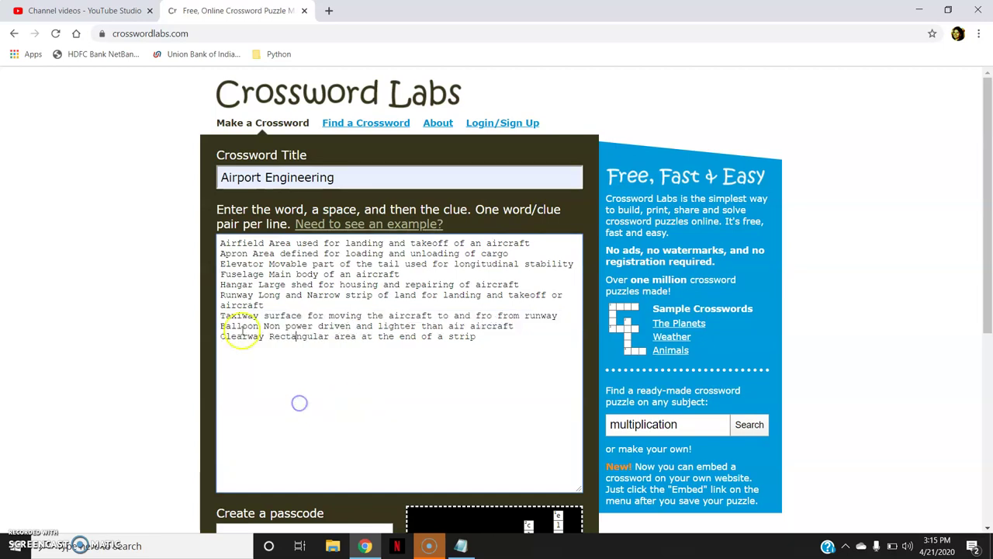
Edit the Runway clue to read 'Long strip land for landing and takeoff'
left_click(339, 295)
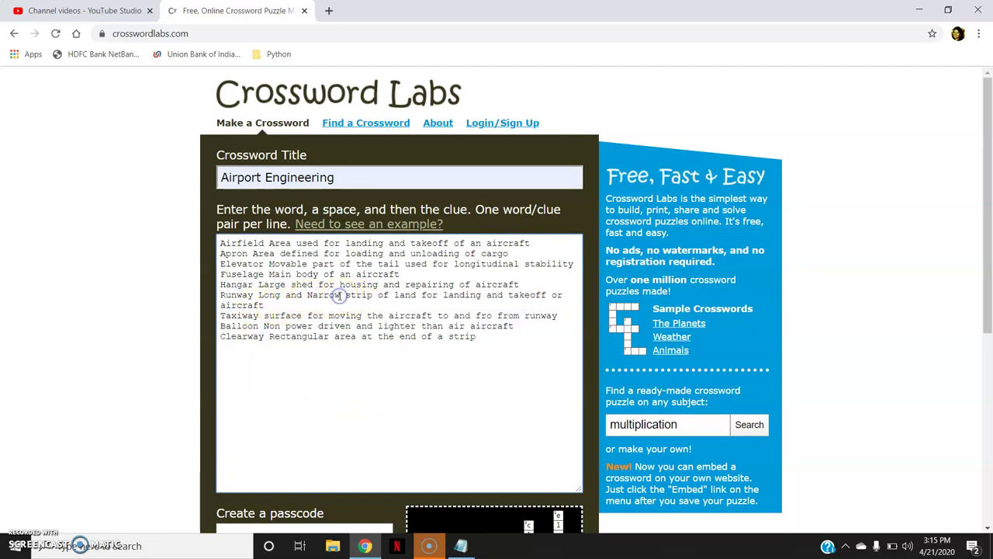
key("BackSpace")
key("BackSpace")
key("BackSpace")
key("BackSpace")
key("BackSpace")
key("BackSpace")
key("BackSpace")
key("BackSpace")
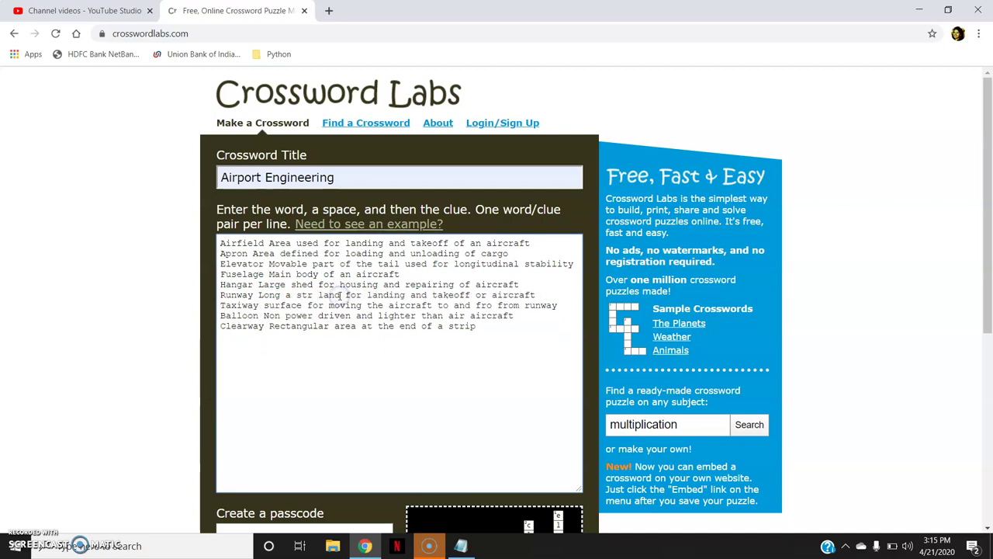
key("BackSpace")
key("BackSpace")
key("BackSpace")
key("BackSpace")
key("BackSpace")
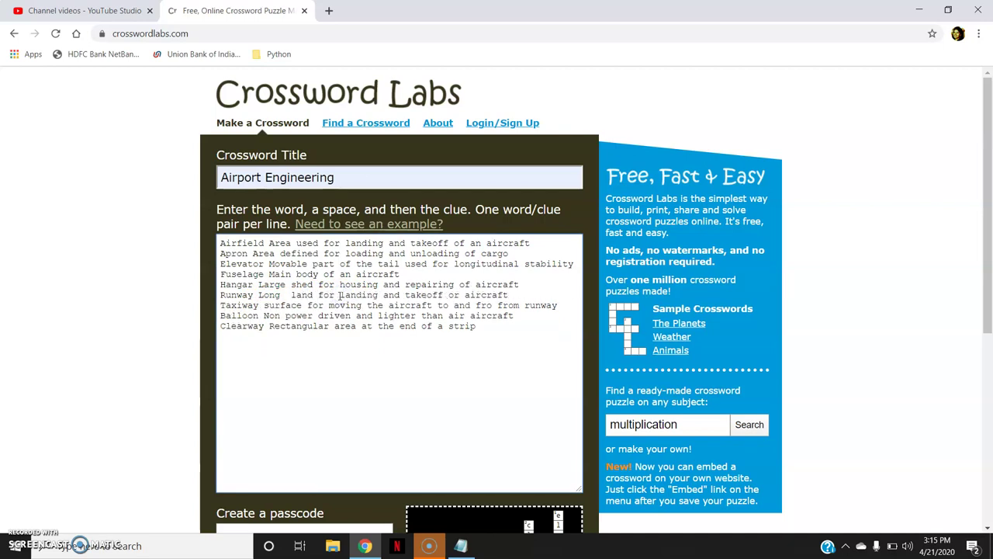
type("strip")
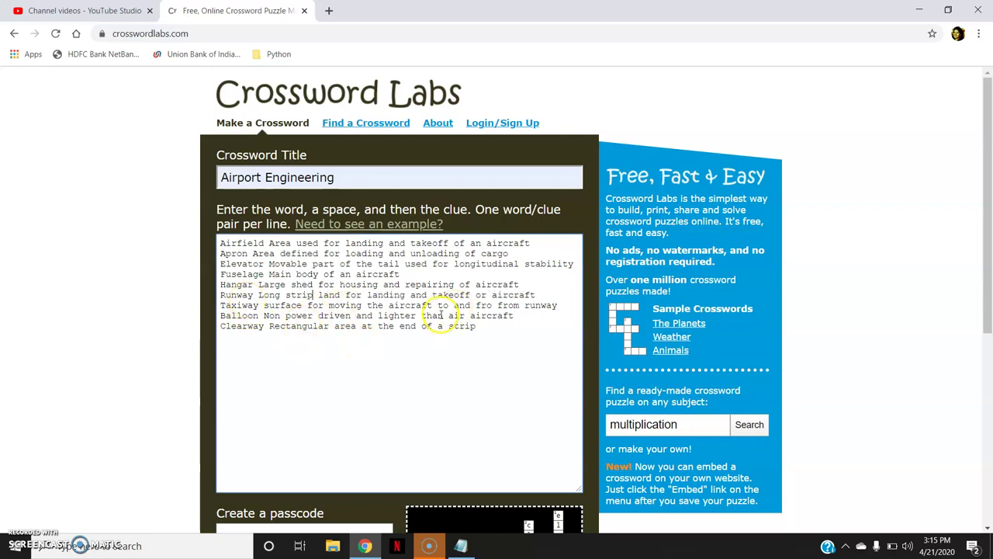
left_click_drag(990, 267, 991, 434)
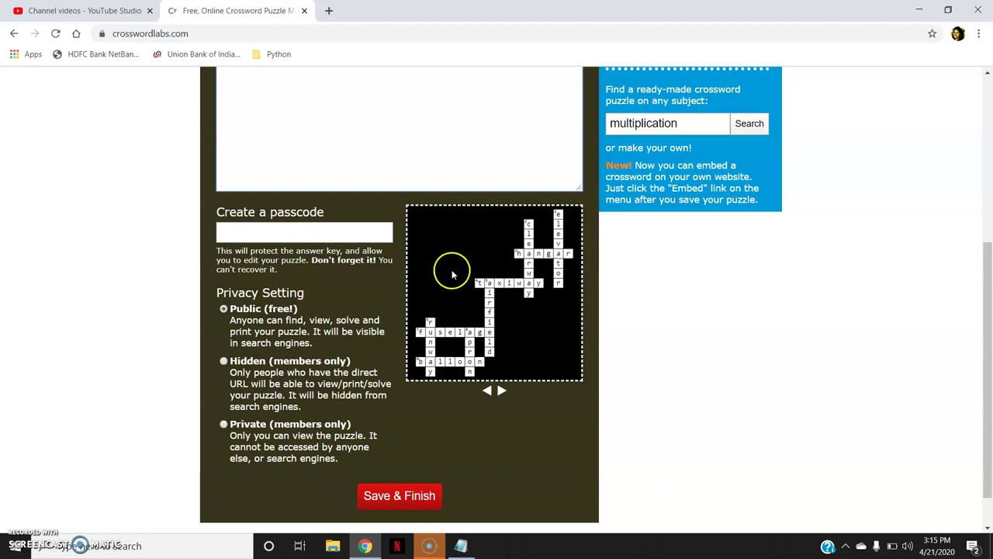
Cycle through generated layouts until Fuselage, Airfield, Hangar, Apron and Balloon run across
left_click(500, 392)
left_click(501, 392)
left_click(500, 392)
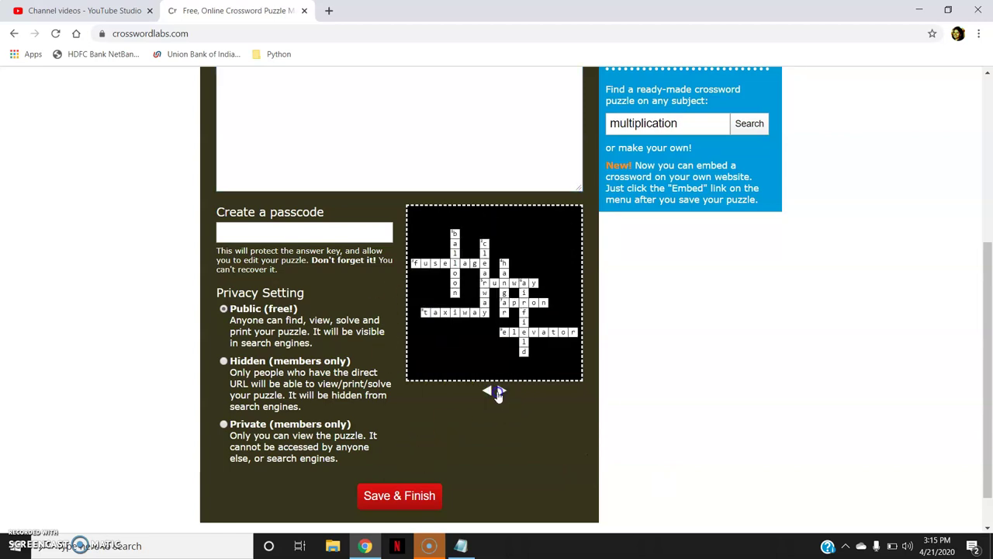
left_click(501, 391)
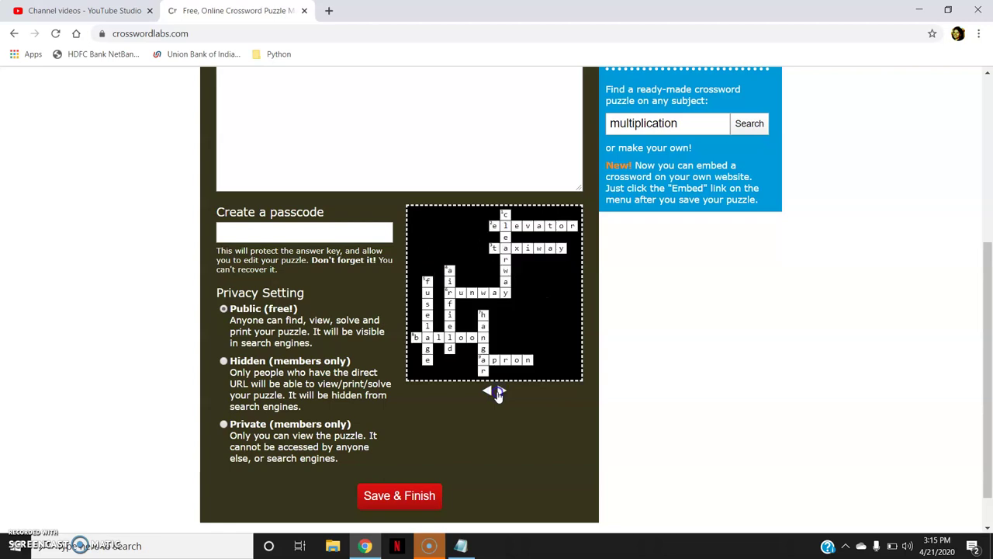
left_click(501, 391)
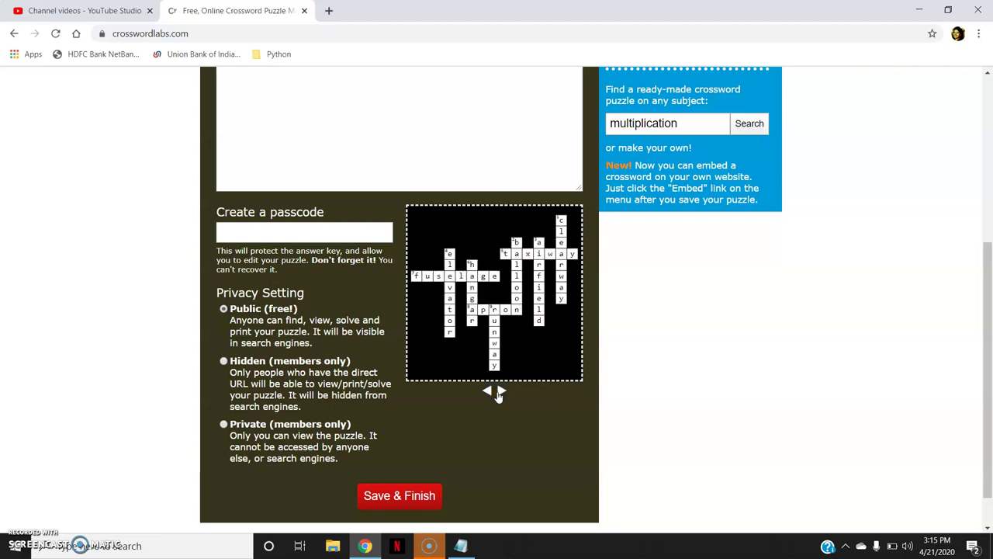
left_click(500, 392)
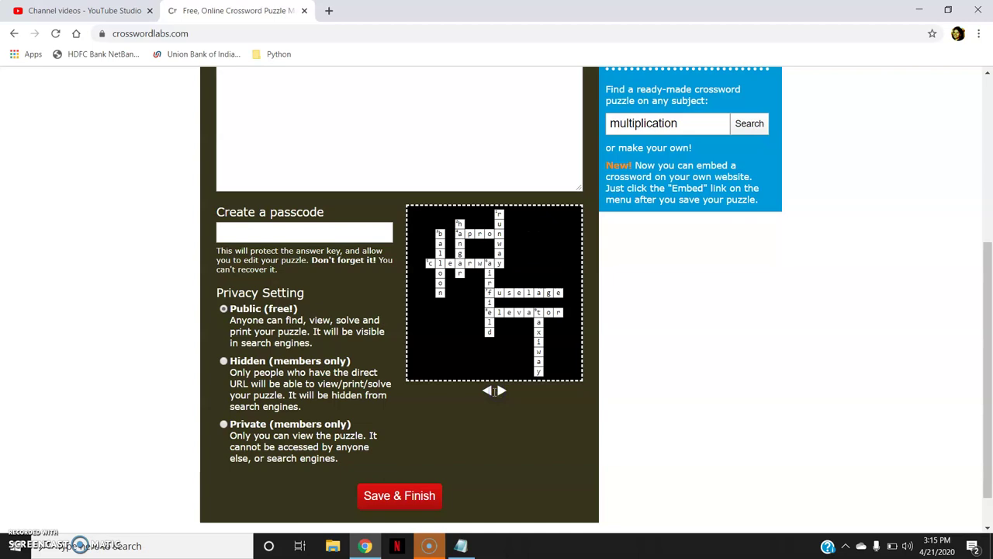
left_click(486, 392)
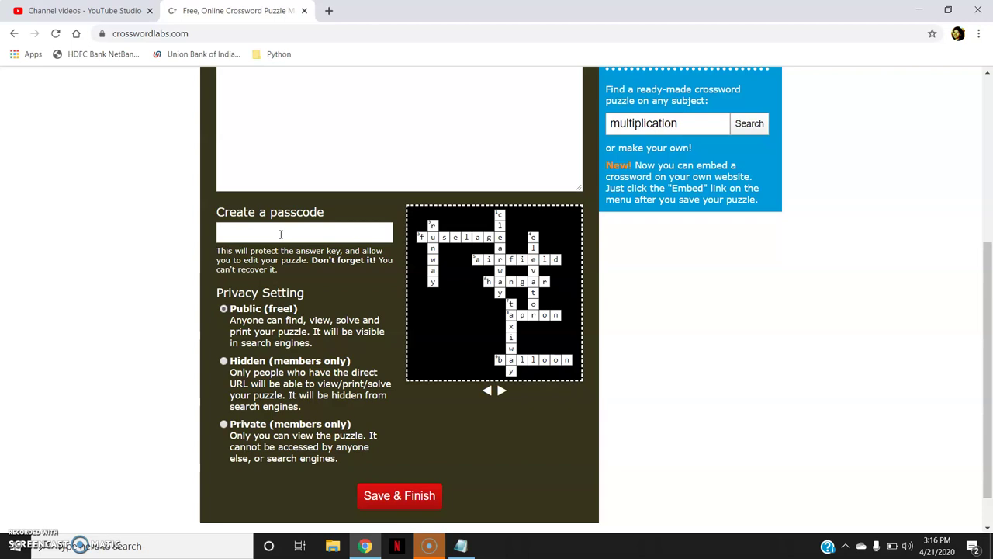
Enter a passcode protecting the answer key and keep privacy Public after the Hidden members-only notice
left_click(273, 234)
left_click(273, 233)
type("12")
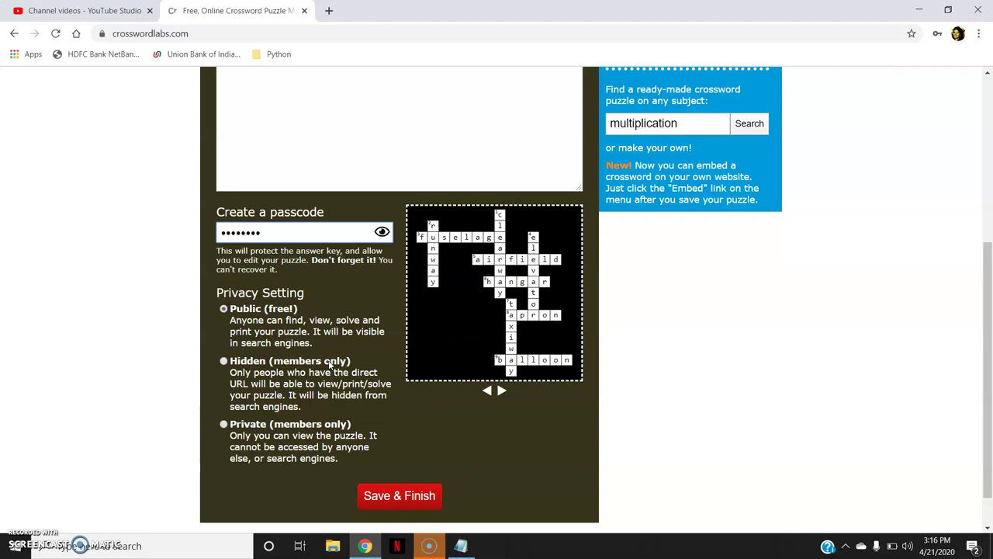
left_click(329, 364)
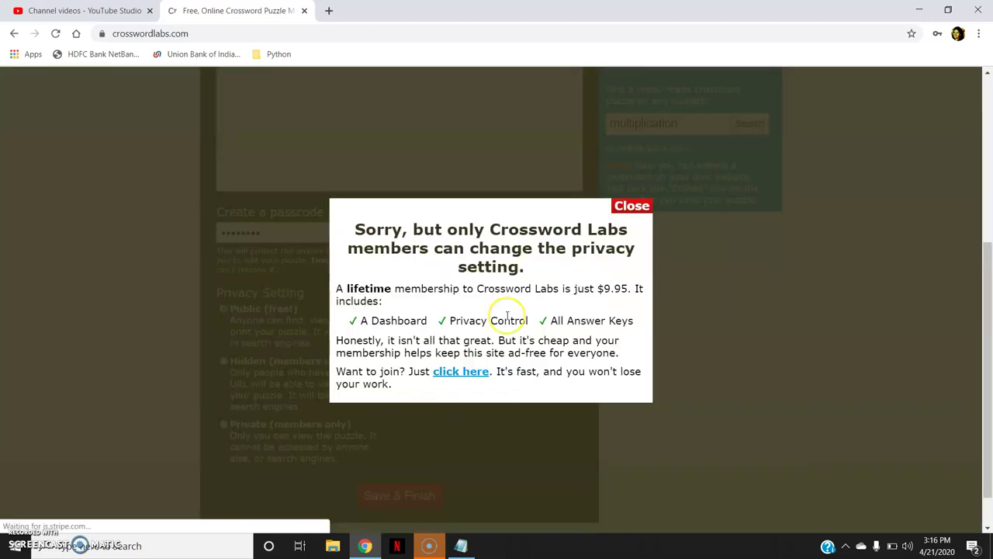
left_click(632, 206)
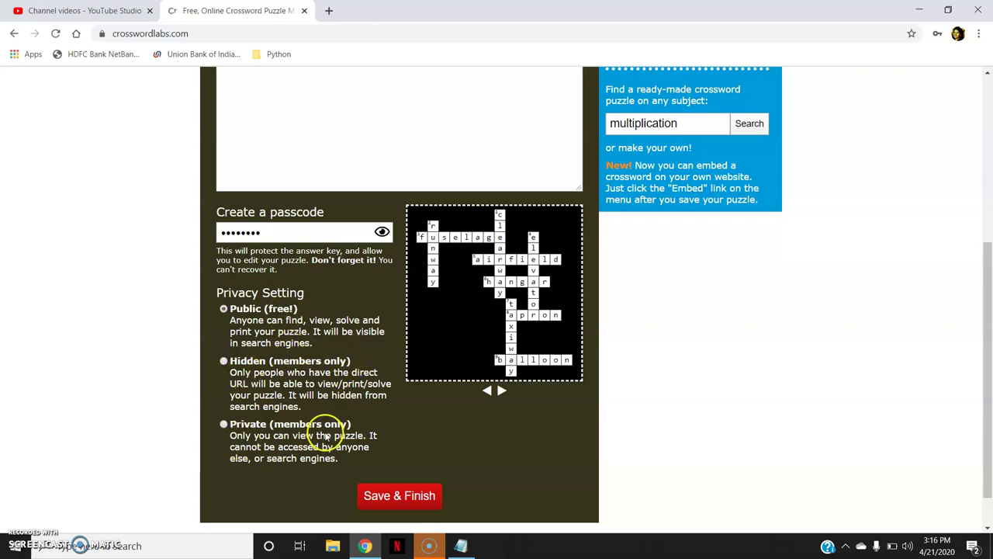
Save & Finish the crossword and review its blank grid with Across and Down clues
left_click(392, 497)
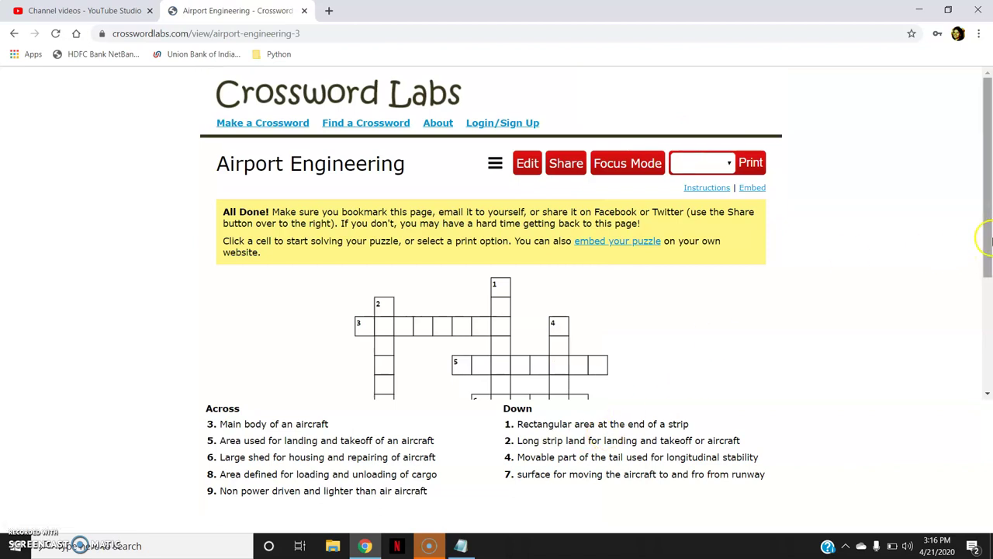
left_click_drag(990, 242, 989, 386)
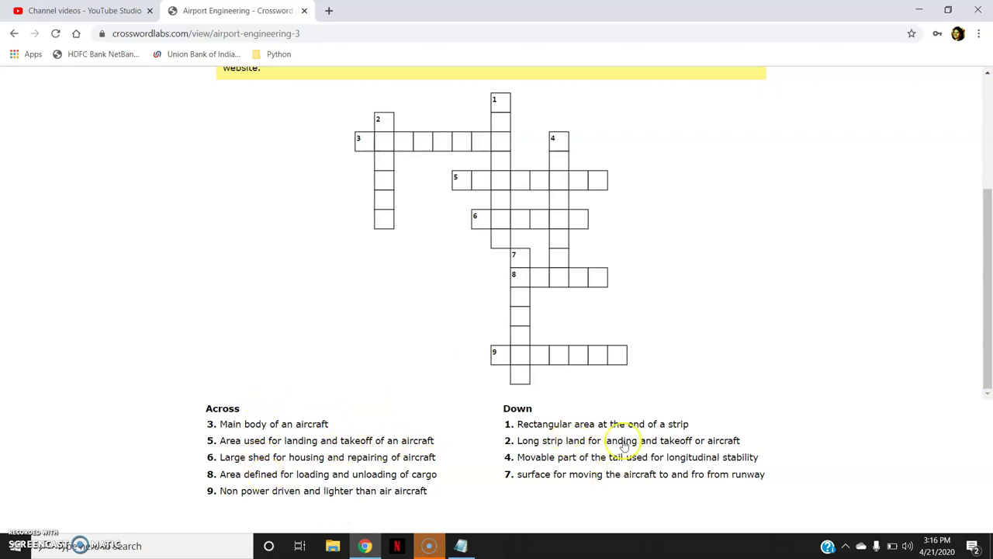
left_click_drag(989, 268, 990, 191)
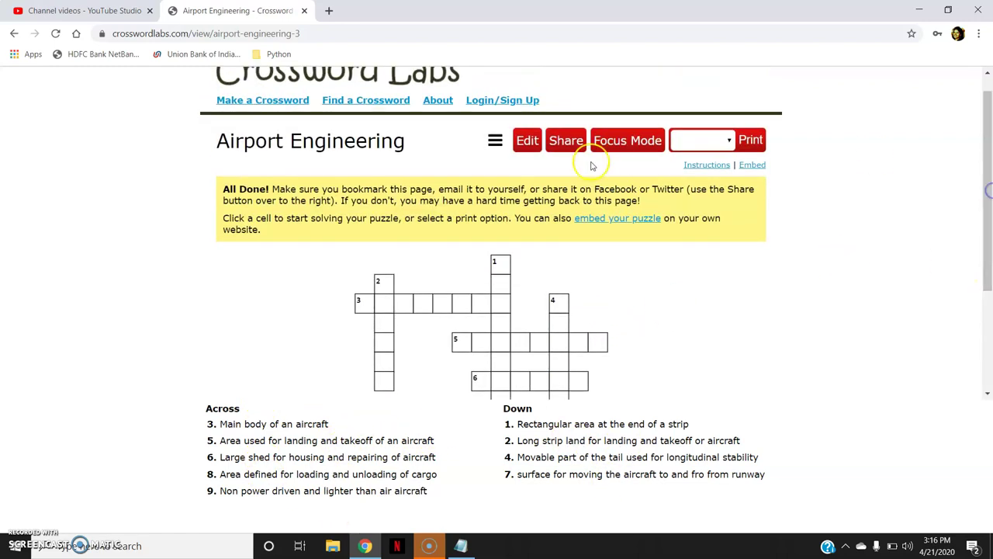
left_click(495, 141)
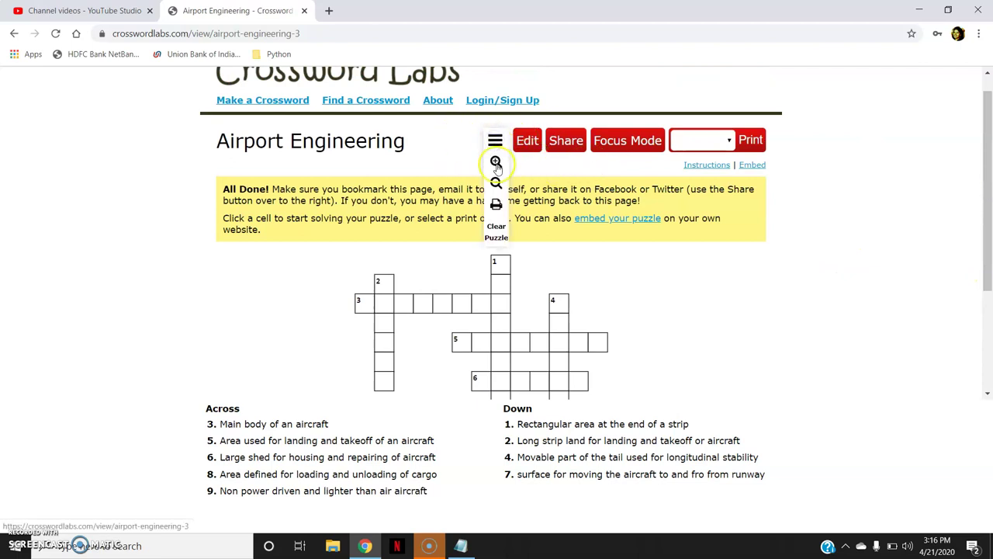
left_click(496, 163)
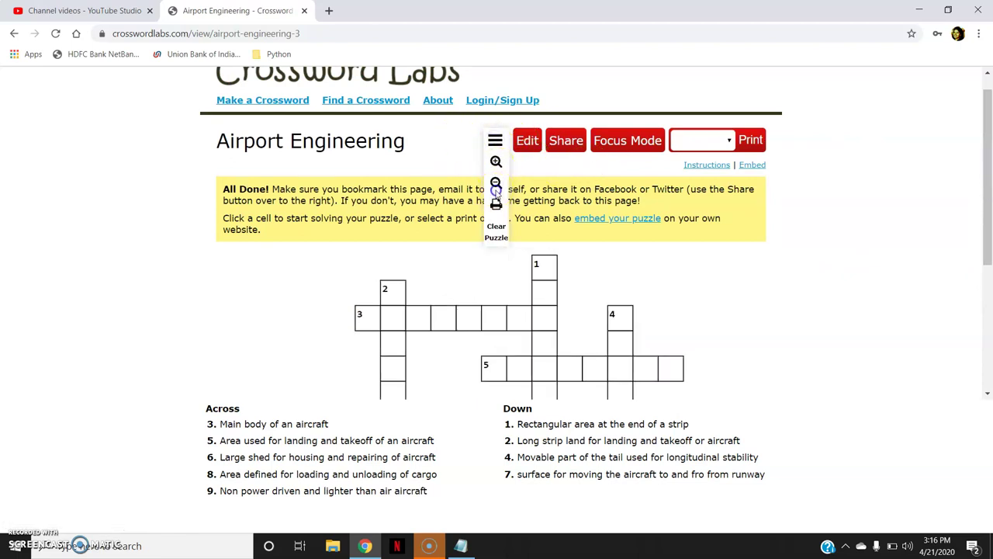
left_click(496, 184)
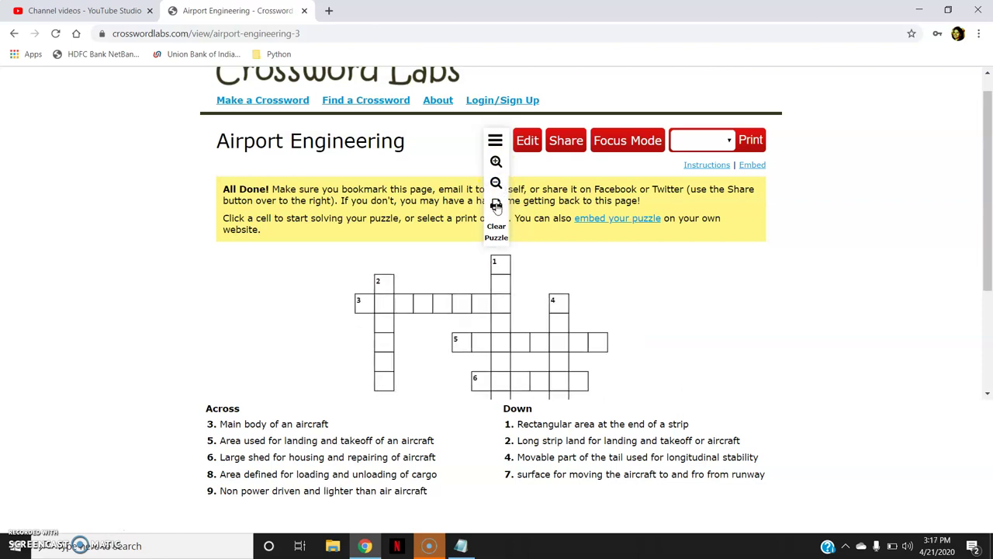
left_click(496, 204)
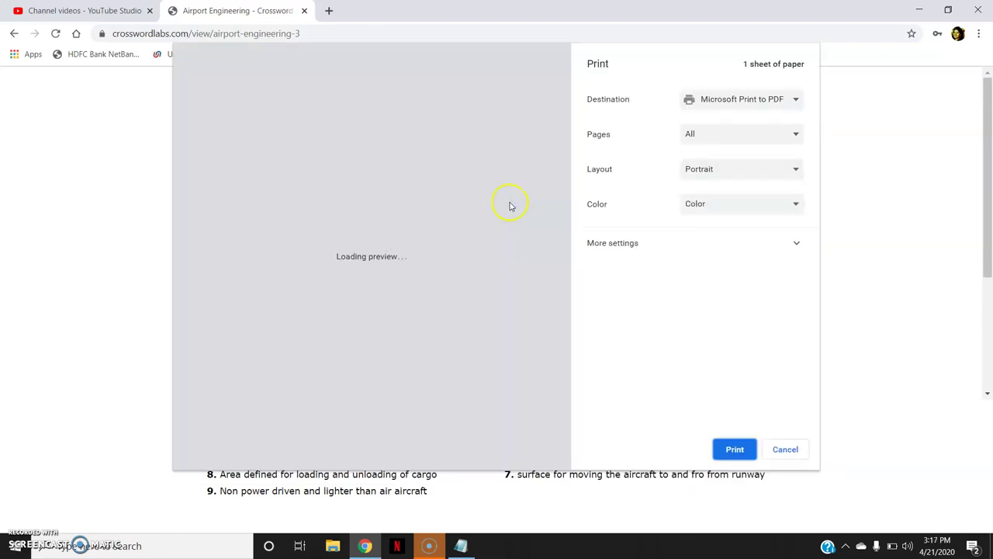
left_click(743, 99)
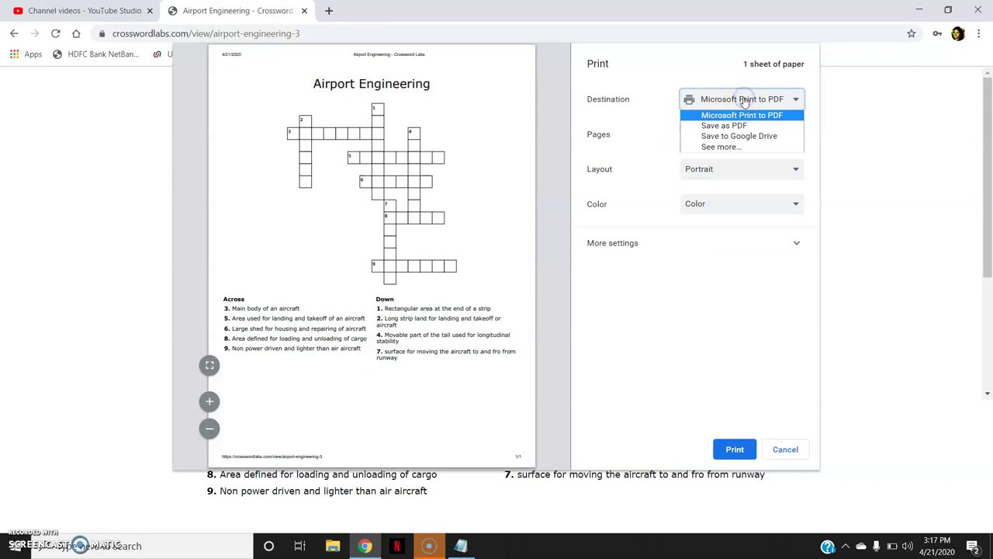
left_click(781, 450)
left_click(780, 449)
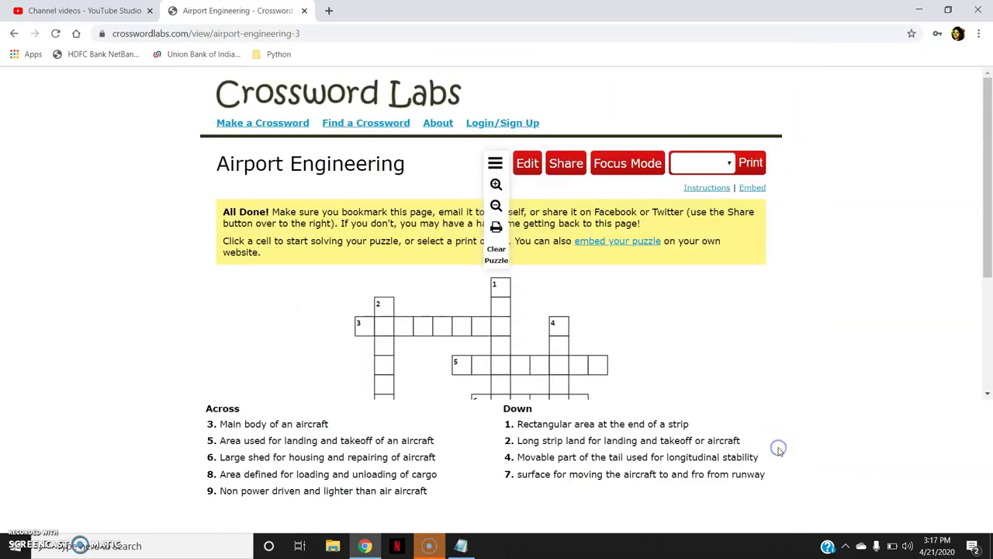
left_click(497, 256)
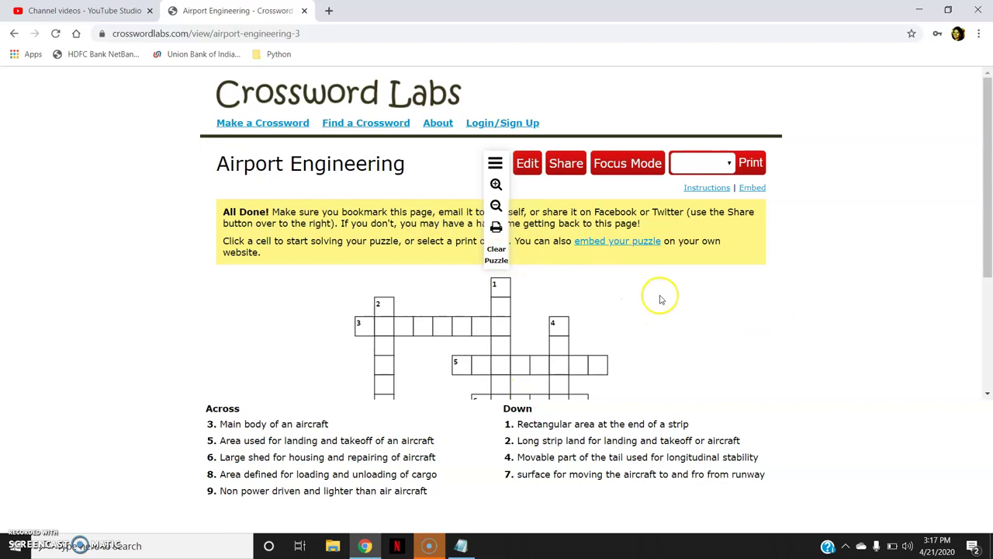
Test-solve with a misspelled attempt in 1 Down, marked wrong, and 'runway' in 2 Down, marked correct
left_click(660, 299)
left_click_drag(989, 243, 989, 329)
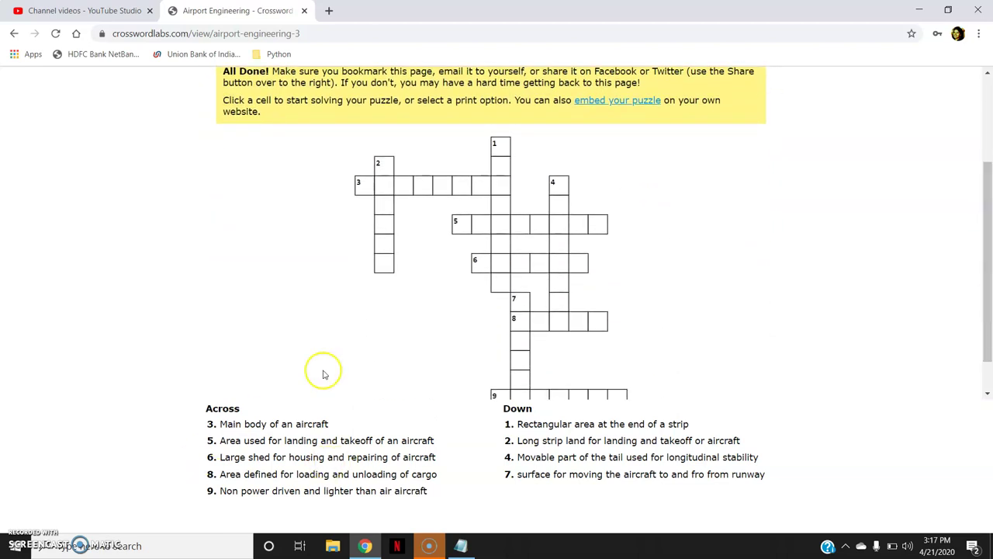
left_click(564, 427)
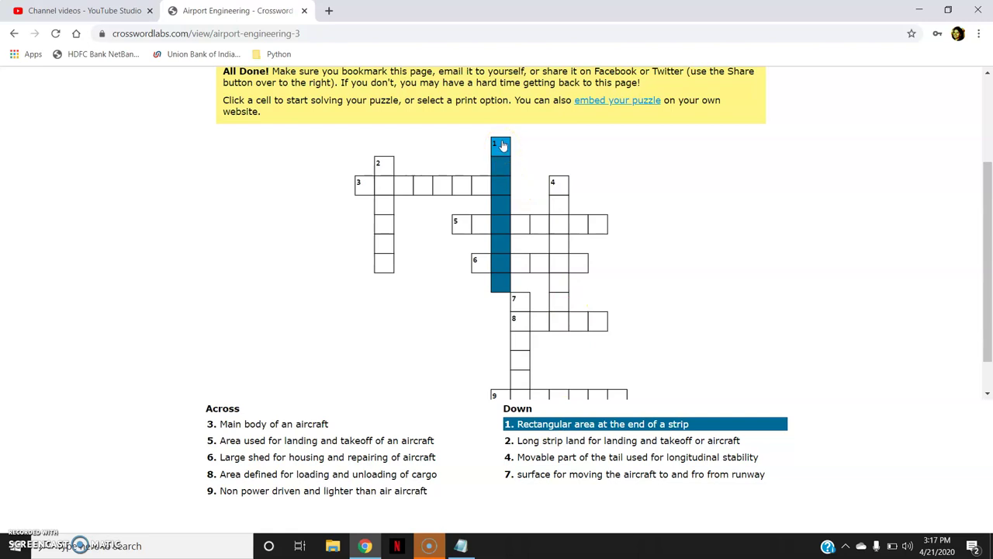
type("c")
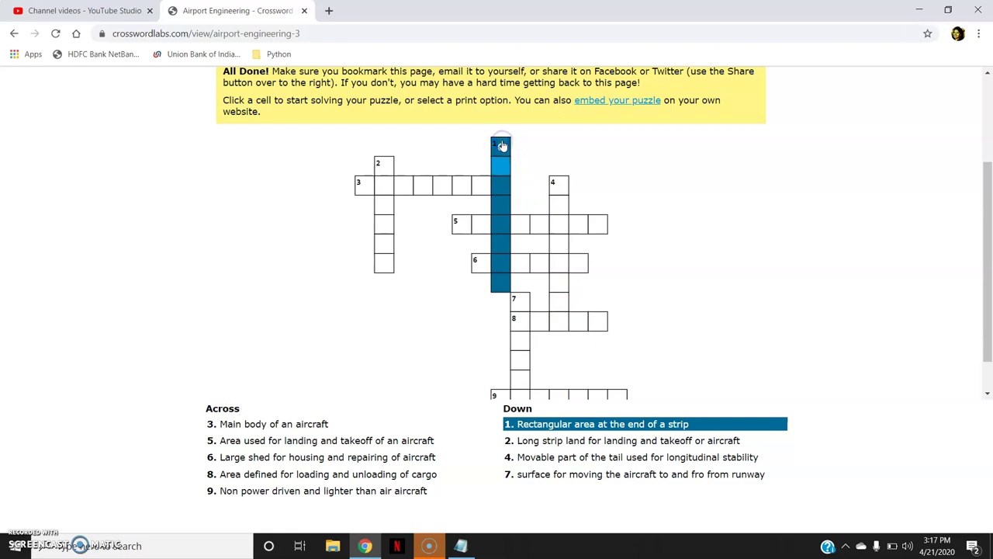
type("leatrwa")
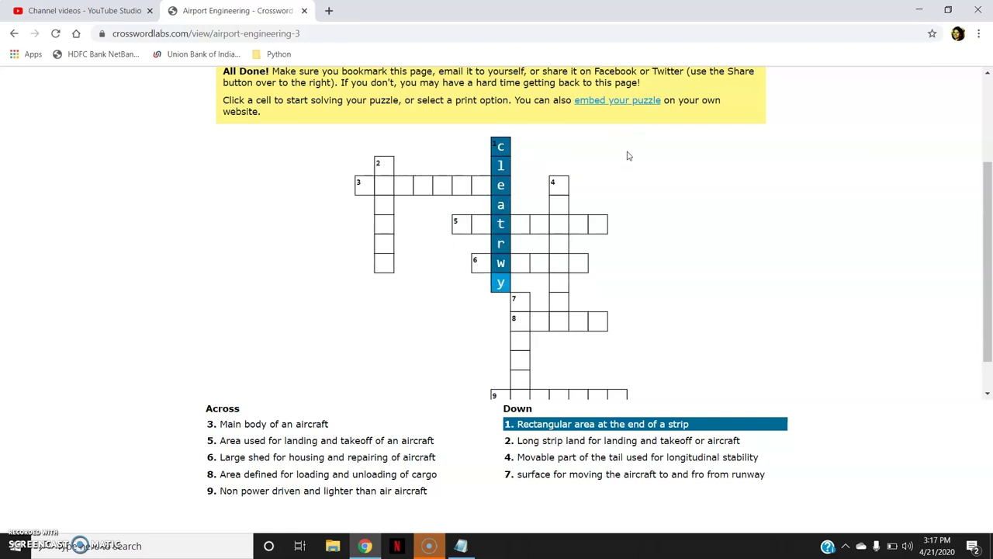
key("Tab")
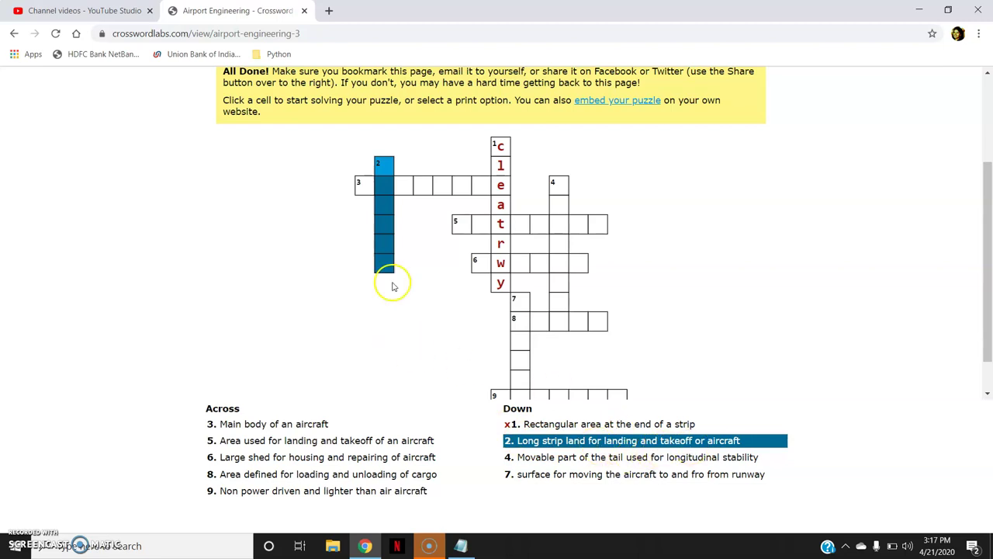
type("runw")
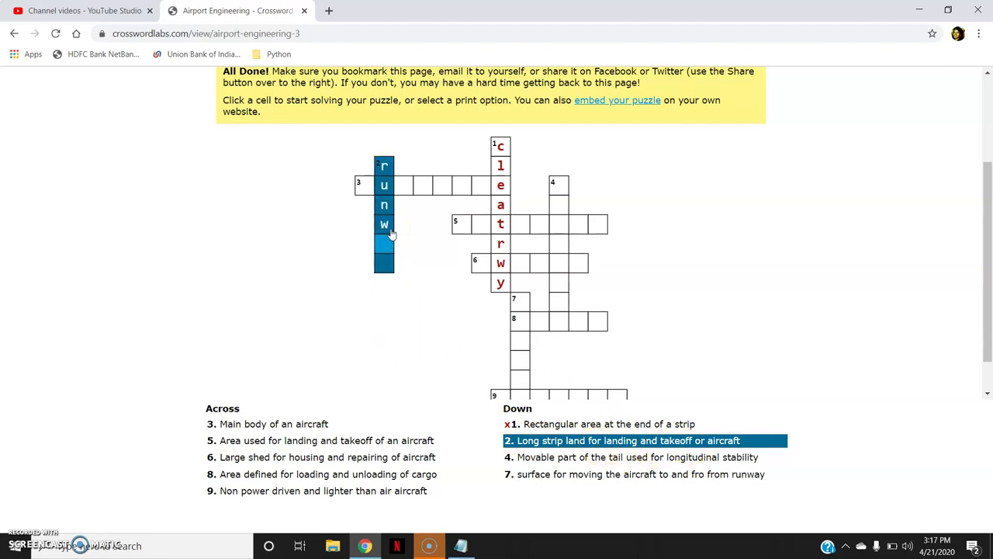
type("ay")
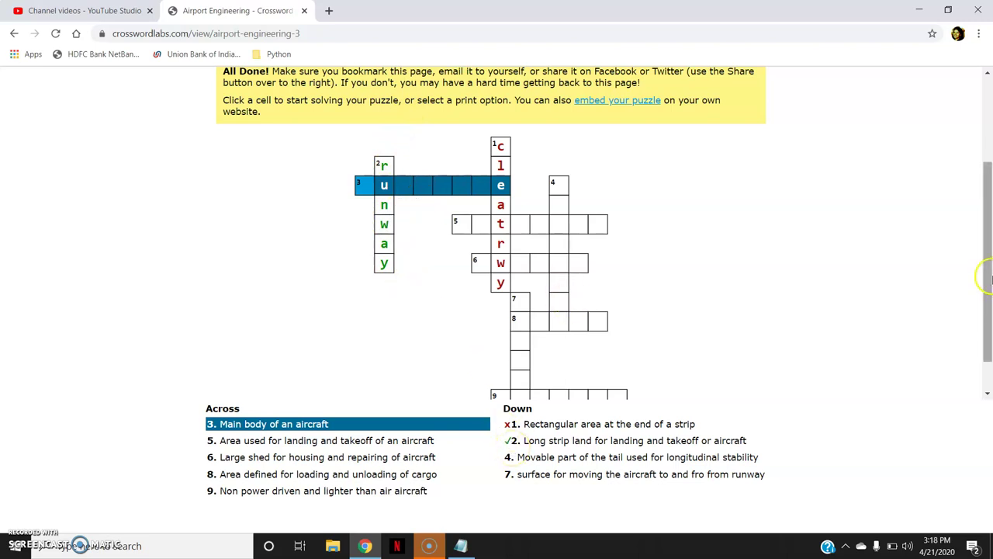
left_click_drag(987, 279, 990, 232)
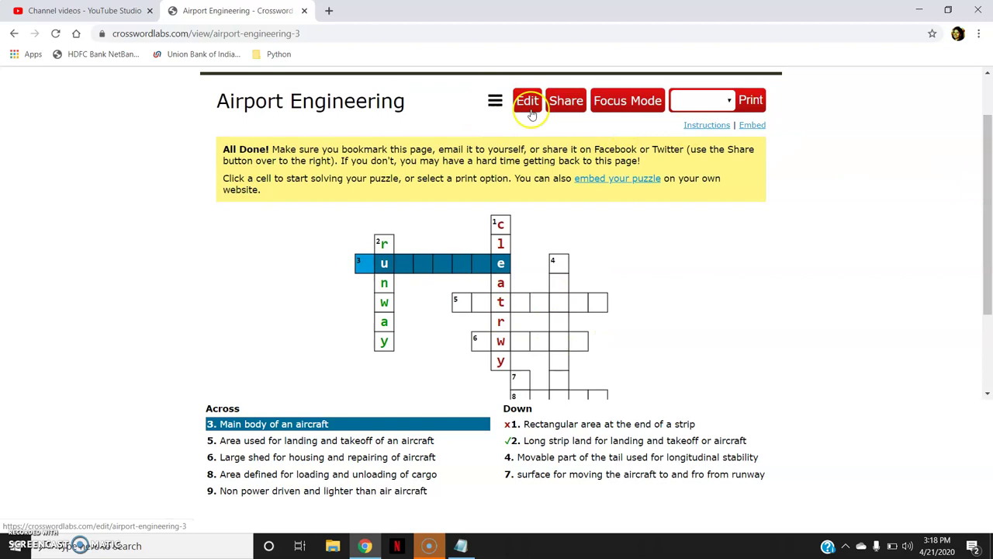
Clear all entered letters from the grid with Clear Puzzle and confirm
left_click(496, 101)
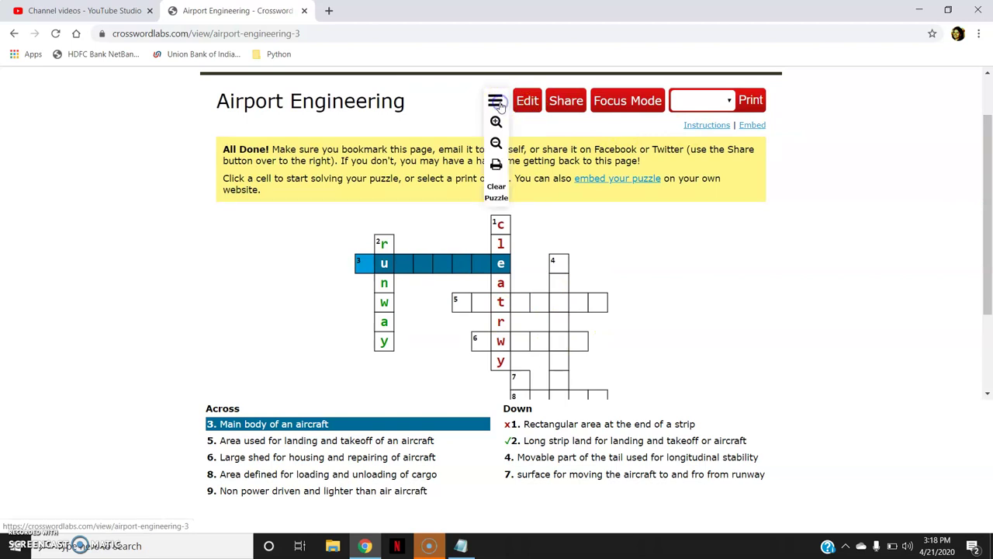
left_click(500, 193)
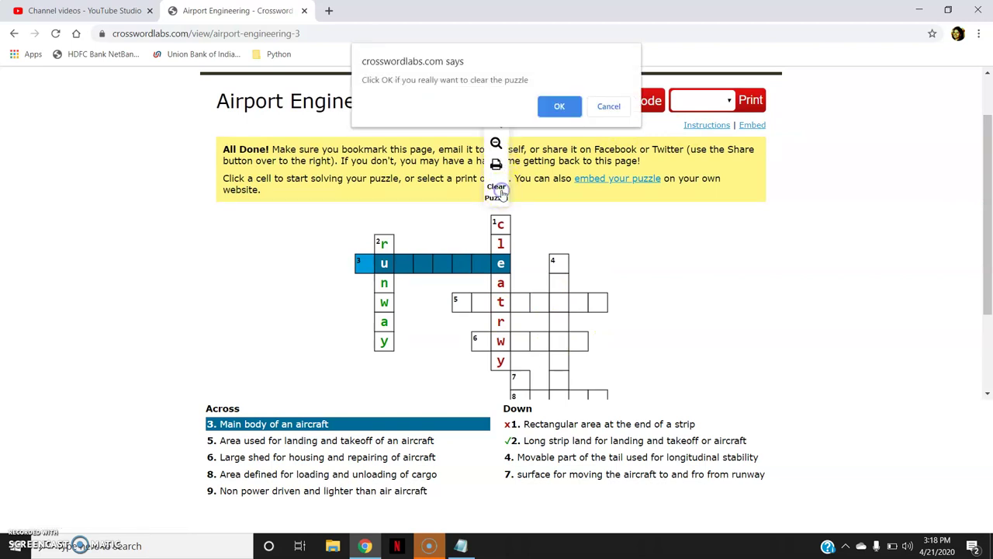
left_click(561, 106)
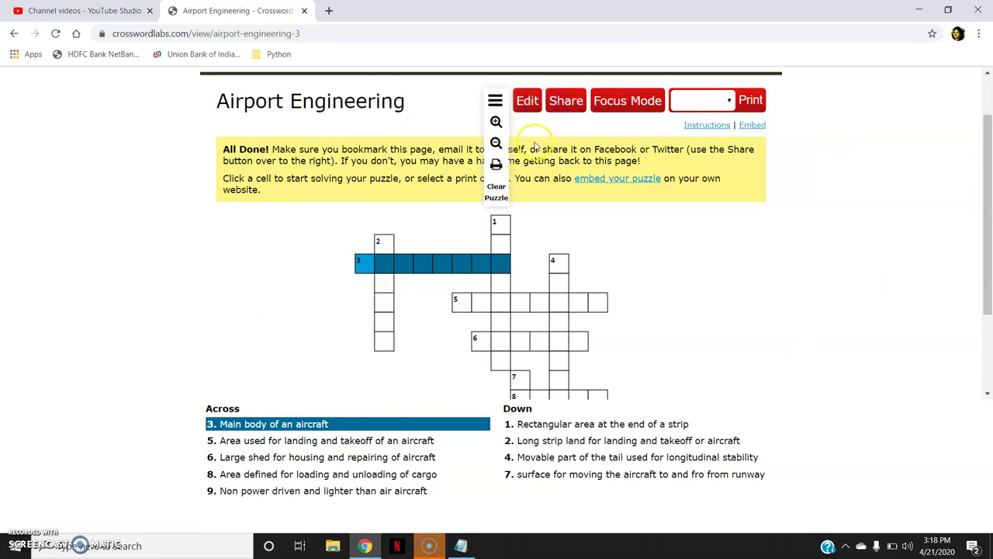
Reopen the editor, switch to another generated layout, and re-save Airport Engineering
left_click(528, 102)
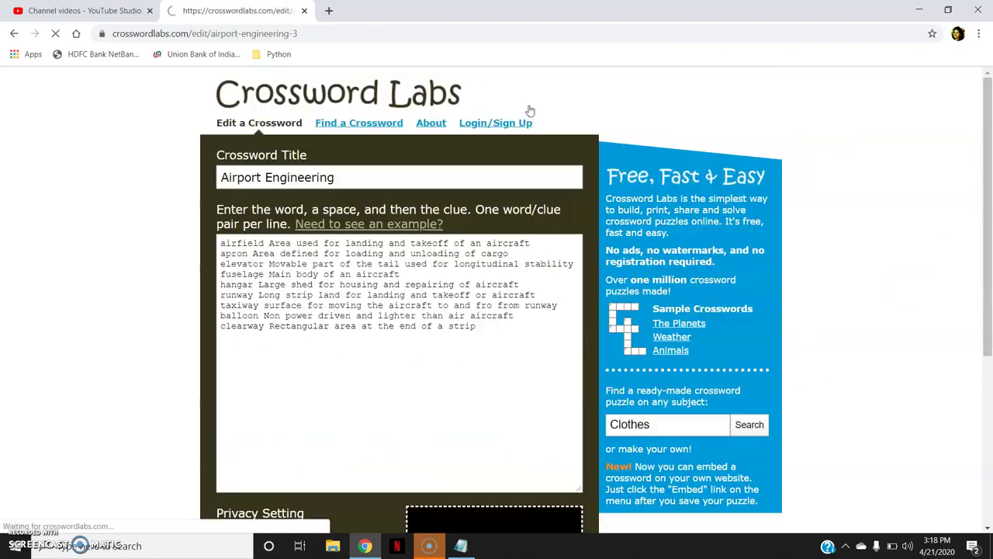
left_click_drag(987, 194, 987, 260)
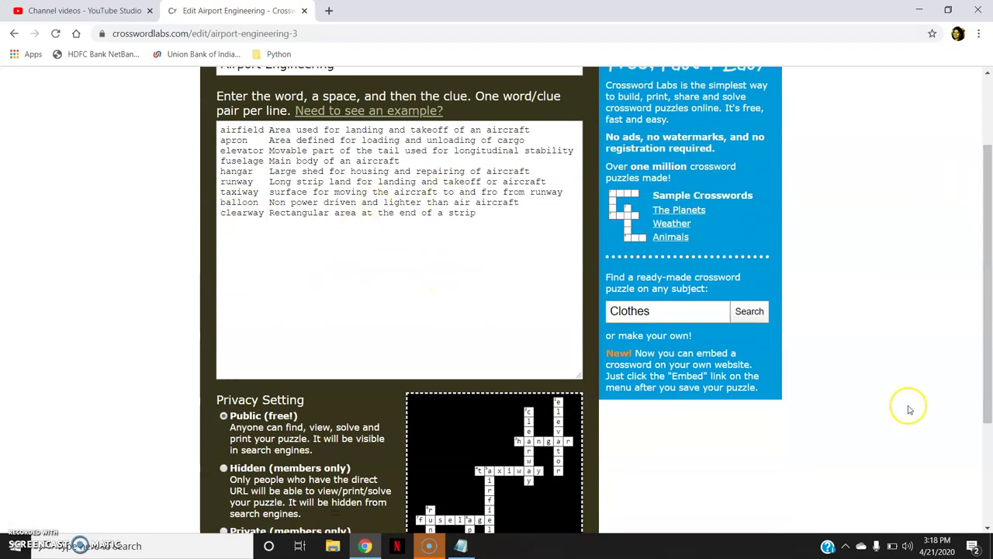
left_click_drag(989, 357, 989, 430)
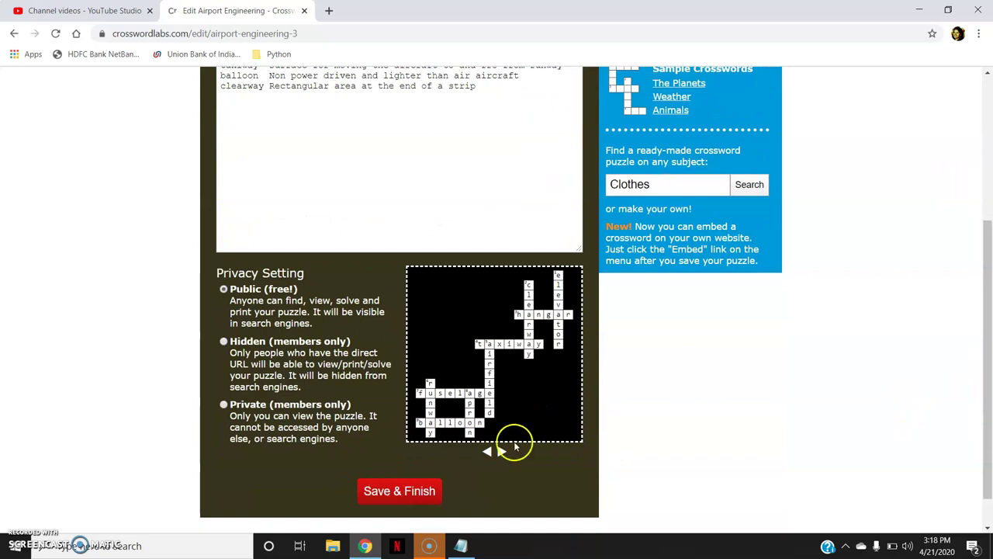
left_click(498, 452)
left_click(392, 491)
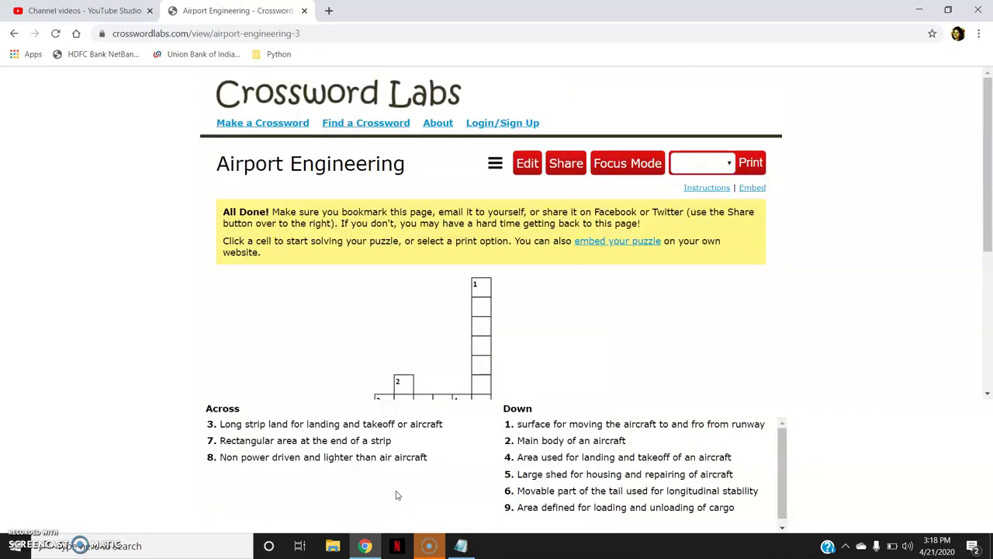
left_click(620, 165)
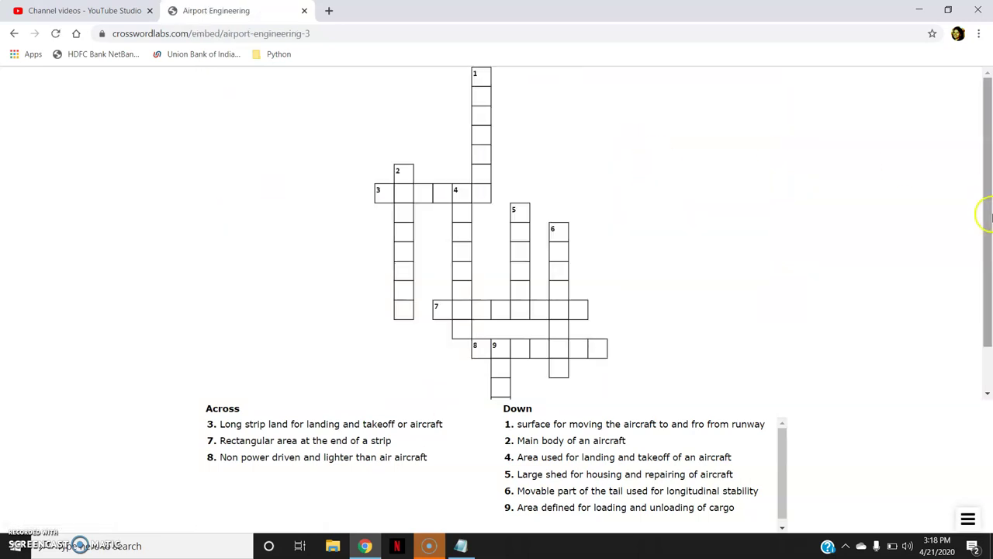
left_click_drag(990, 180, 991, 226)
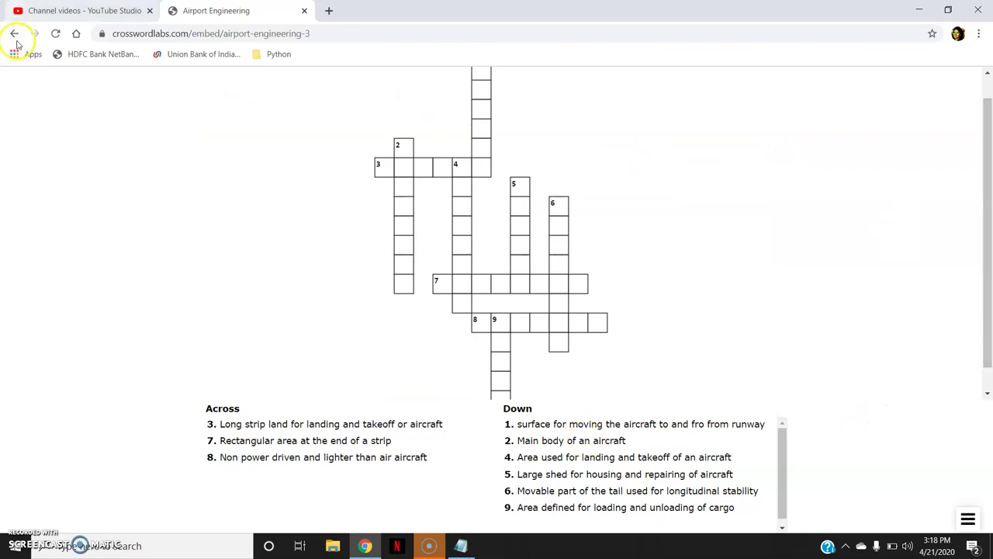
left_click(14, 36)
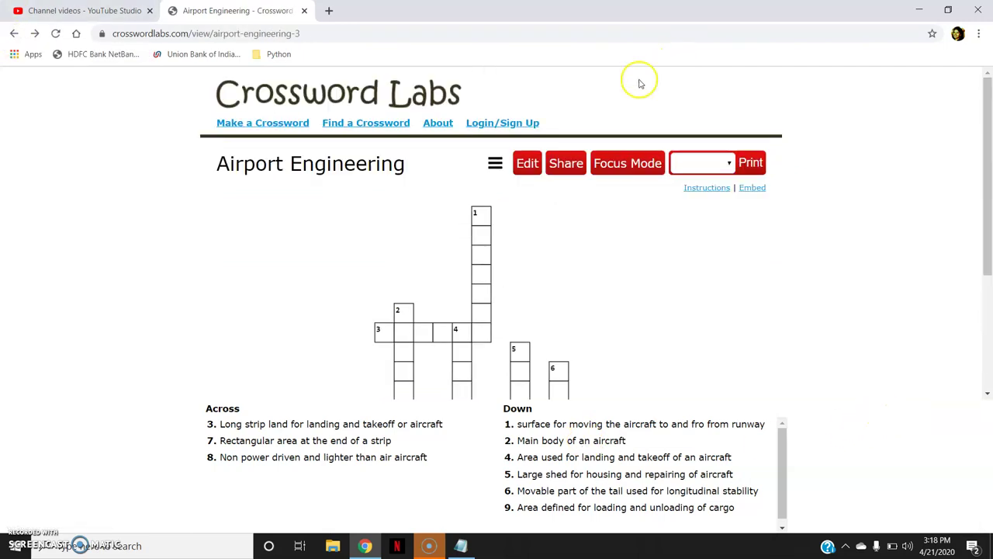
left_click(567, 167)
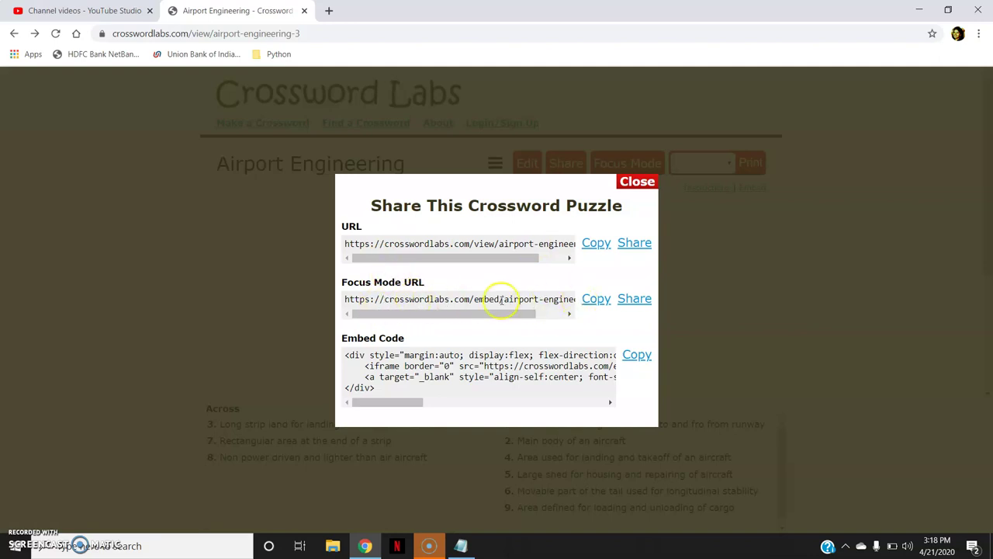
left_click(641, 184)
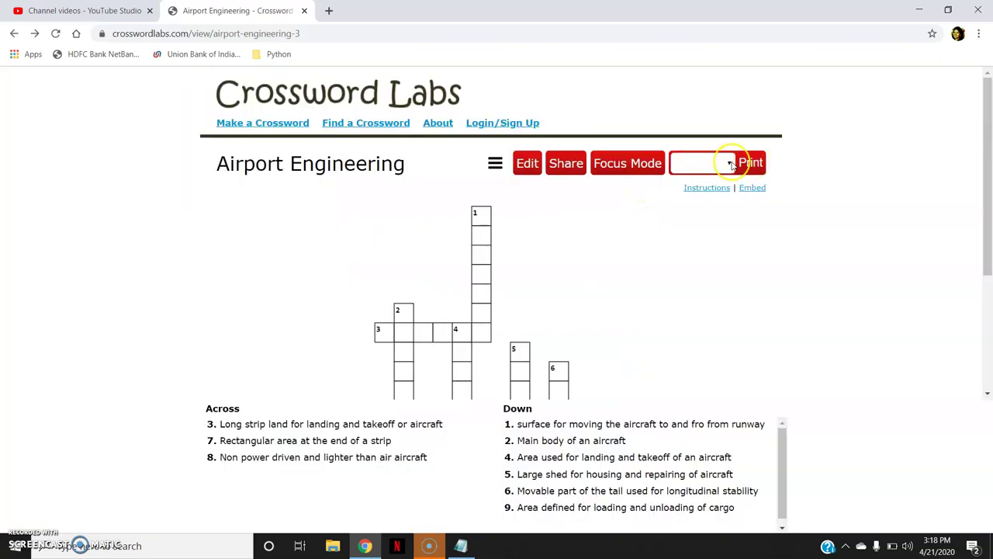
Preview printing This Page, cancel the print dialog, and switch the print format to Word/PDF Version
left_click(731, 163)
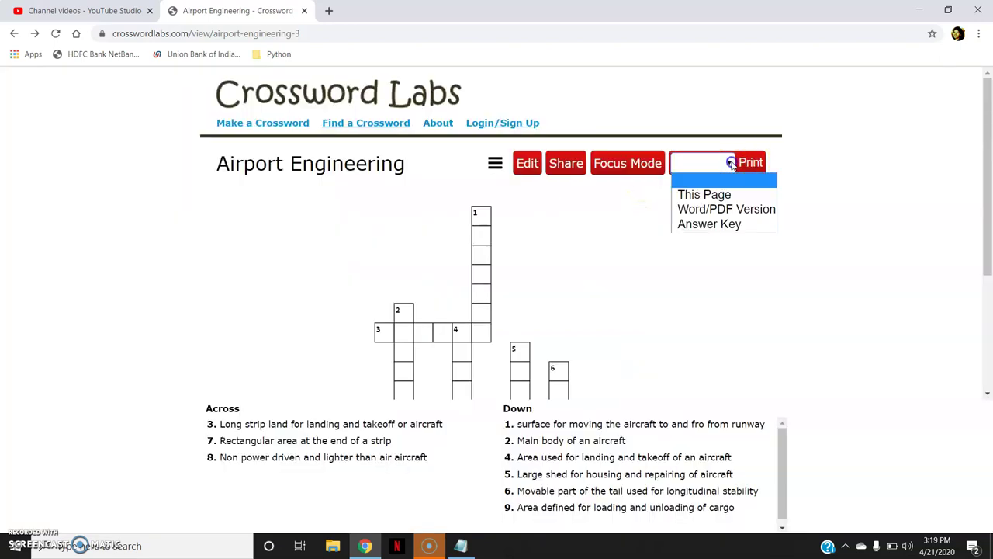
left_click(712, 195)
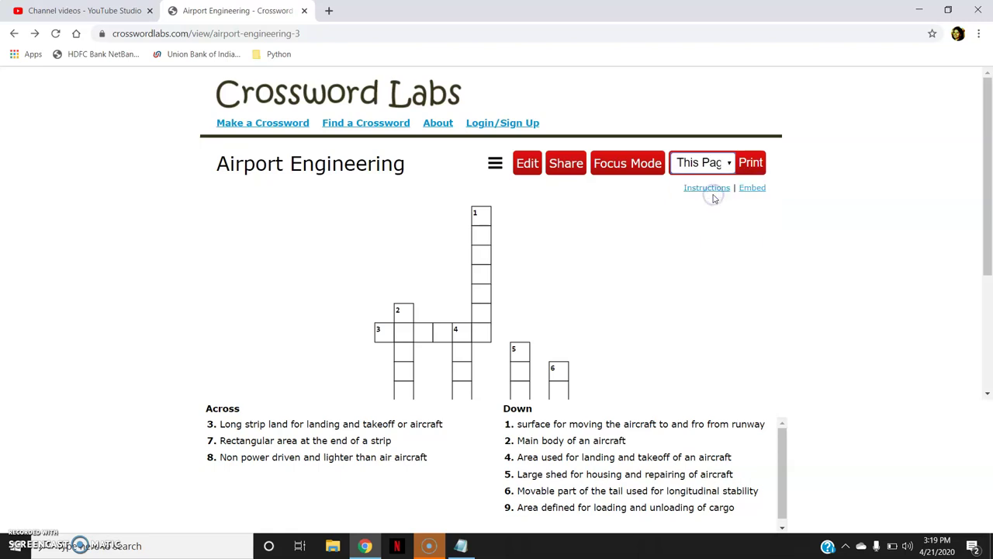
left_click(750, 163)
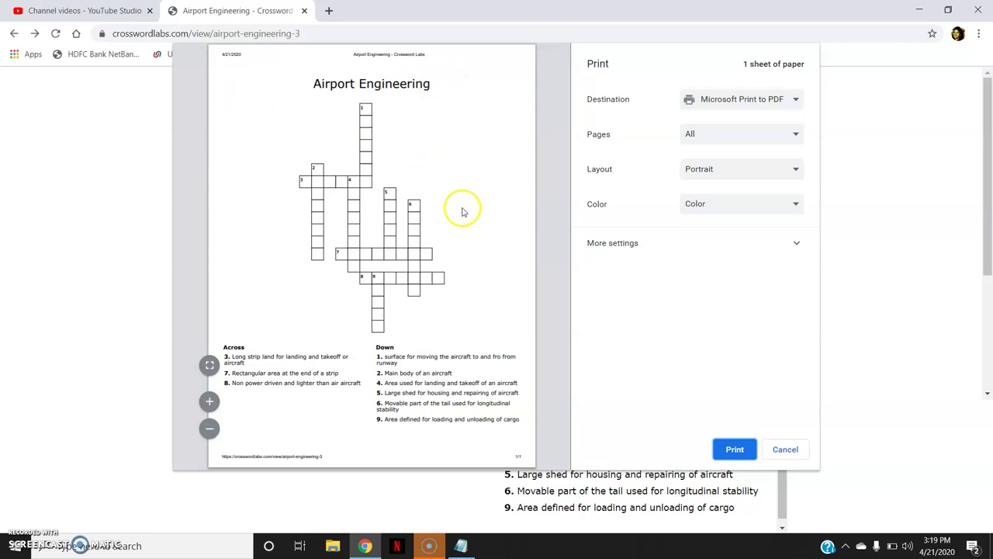
left_click(784, 451)
left_click(714, 162)
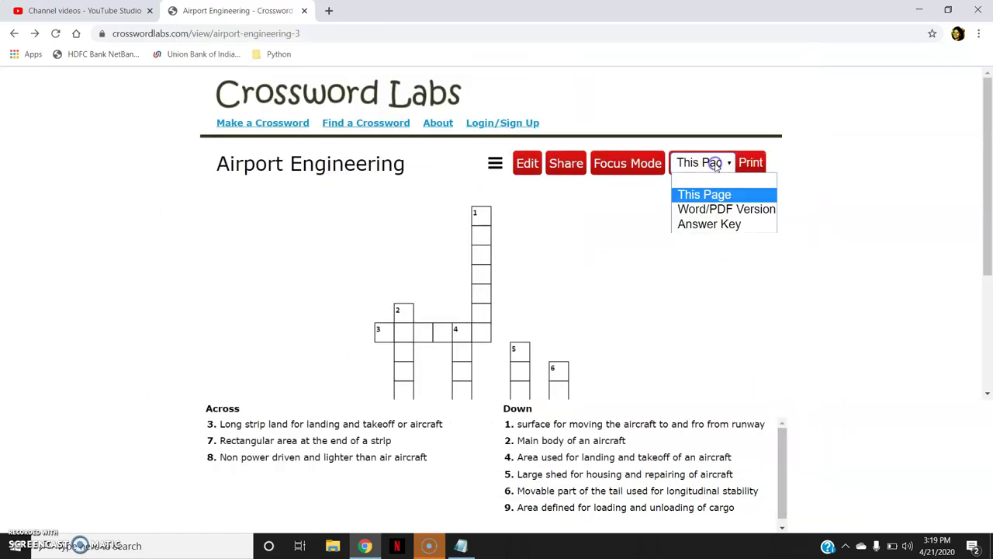
left_click(726, 209)
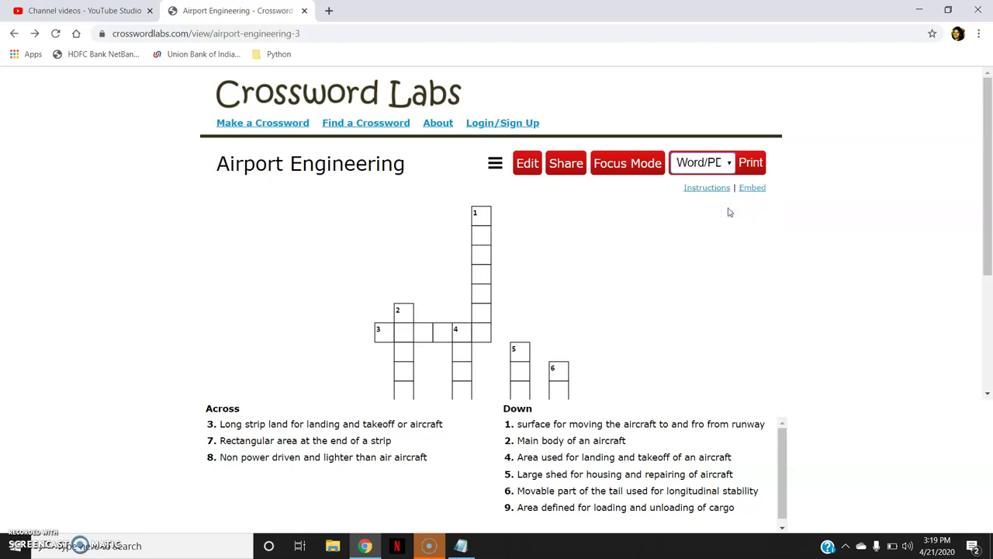
Open the Word/PDF Version in a new tab, then return to the puzzle and choose Answer Key
left_click(749, 163)
left_click(520, 88)
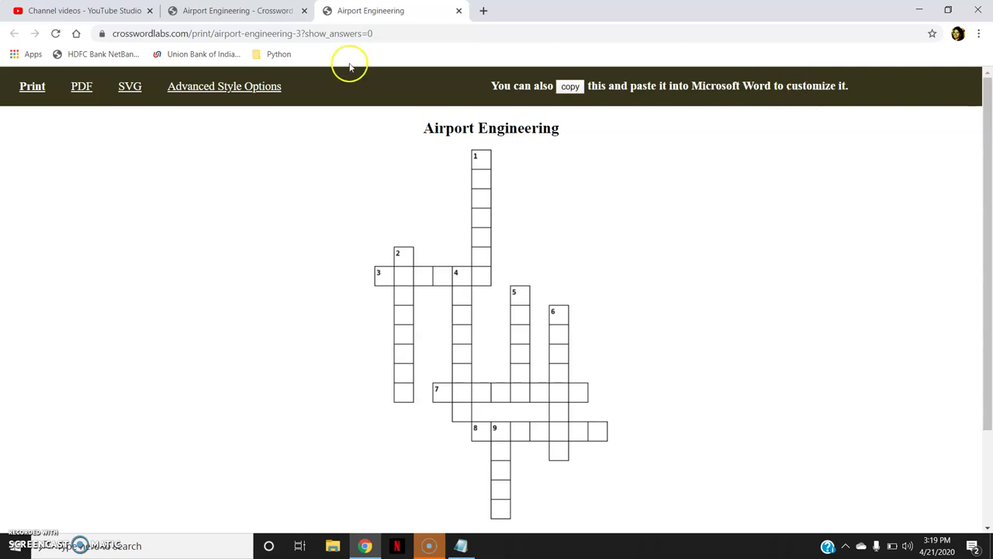
left_click(236, 10)
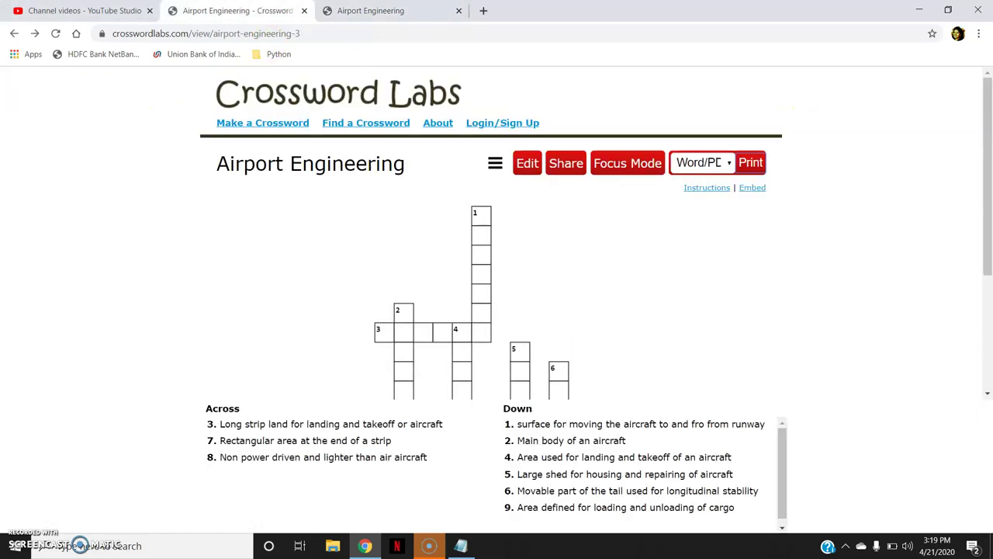
left_click(726, 161)
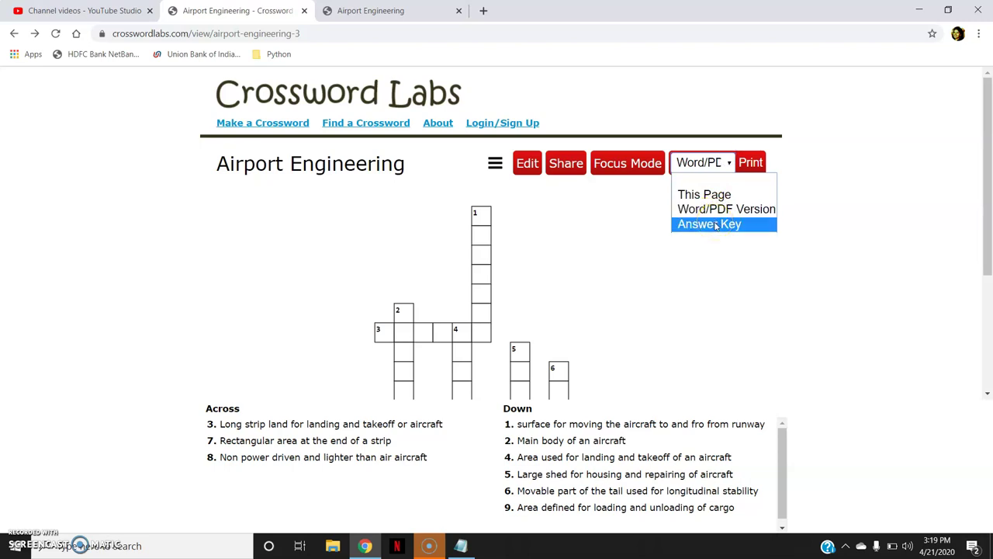
left_click(716, 224)
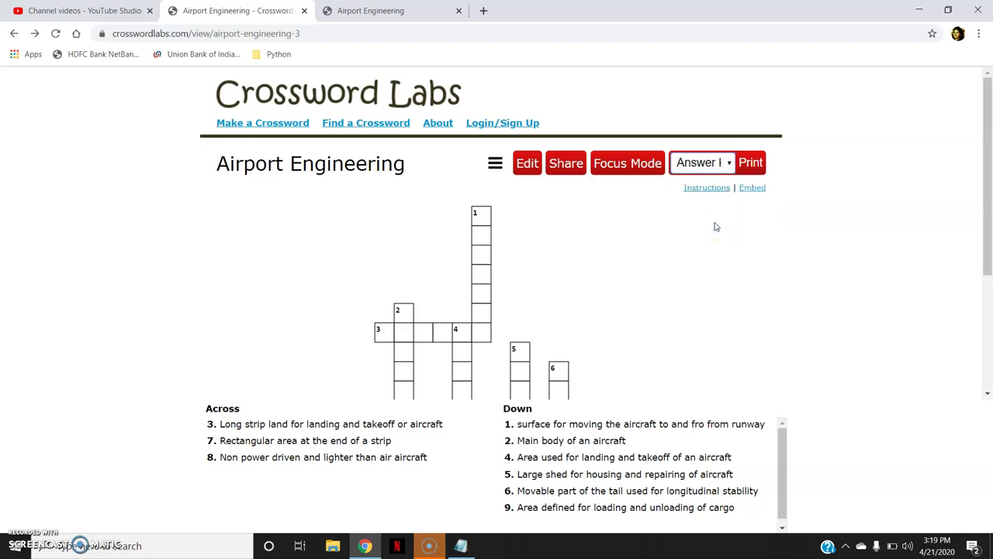
Open the printable answer key, show its Advanced Style Options, then return to the puzzle tab
left_click(749, 163)
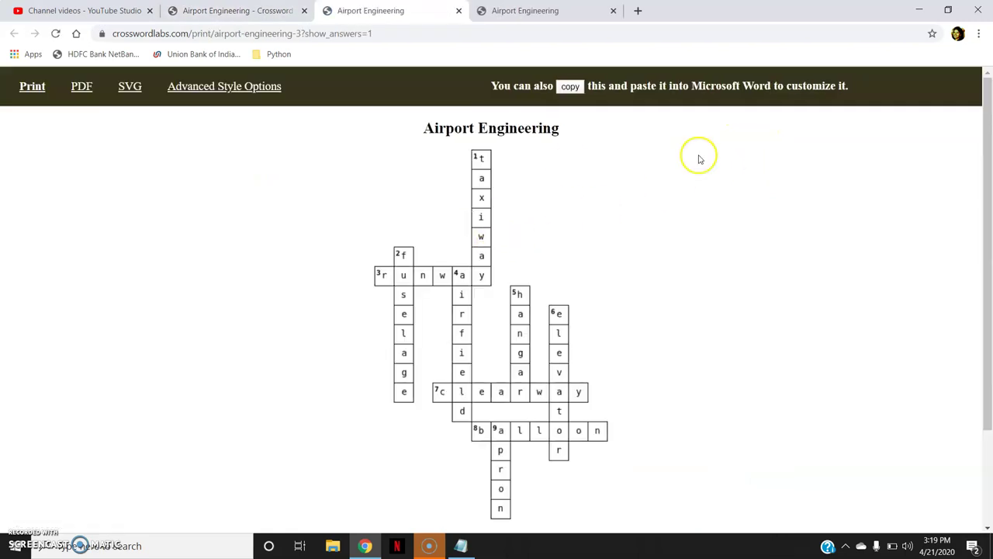
left_click_drag(987, 133, 989, 106)
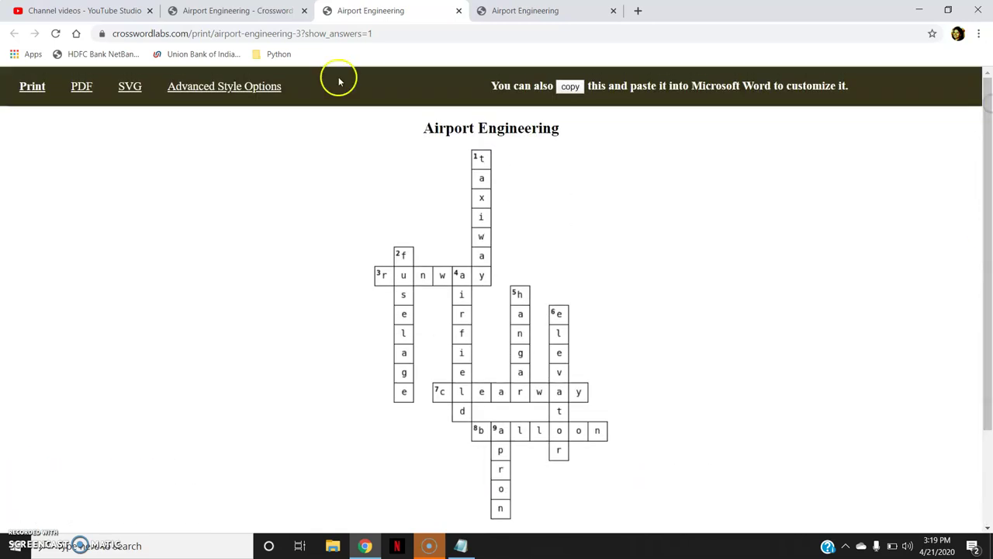
left_click(253, 87)
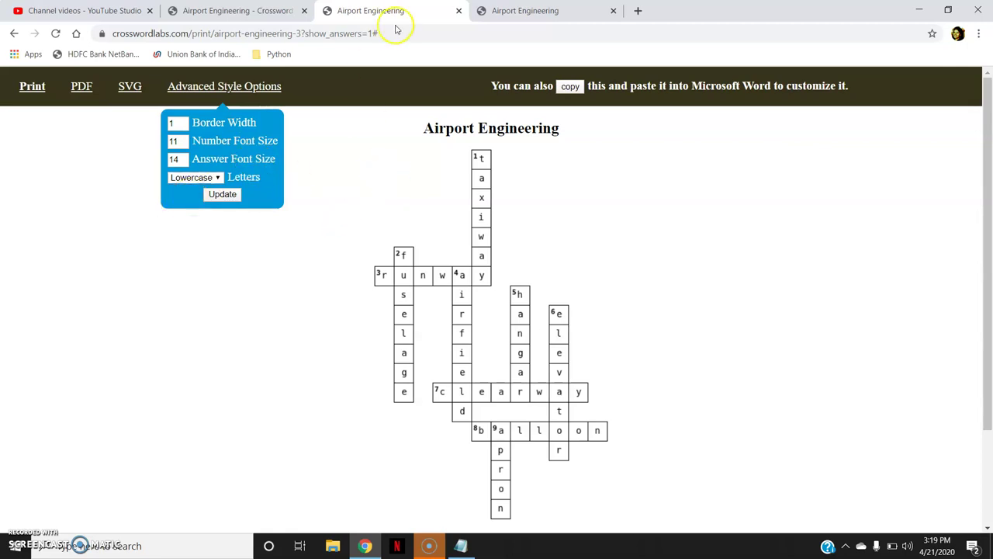
left_click(249, 11)
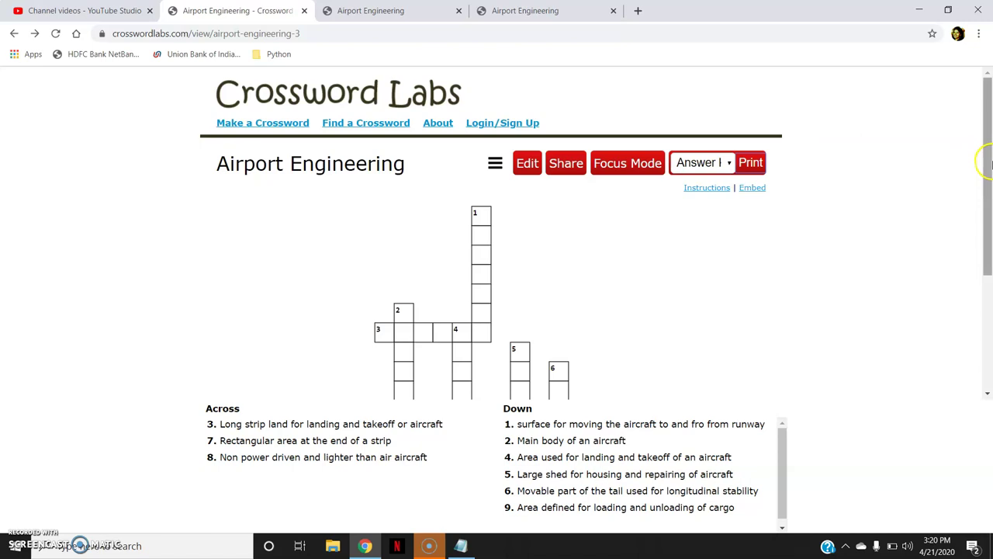
mouse_move(986, 150)
left_mouse_down()
mouse_move(990, 347)
mouse_move(991, 139)
left_mouse_up()
mouse_move(991, 139)
left_mouse_down()
mouse_move(990, 198)
mouse_move(990, 155)
left_mouse_up()
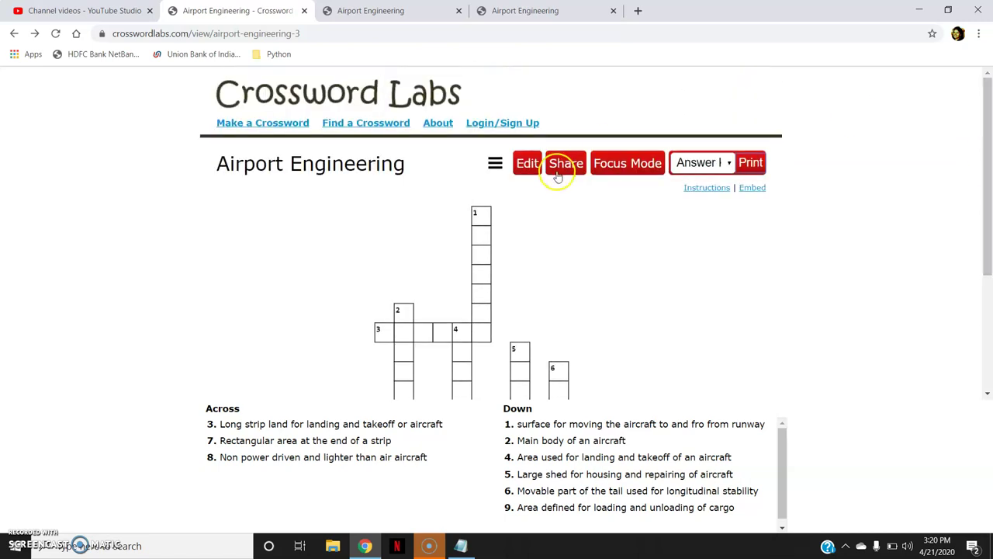